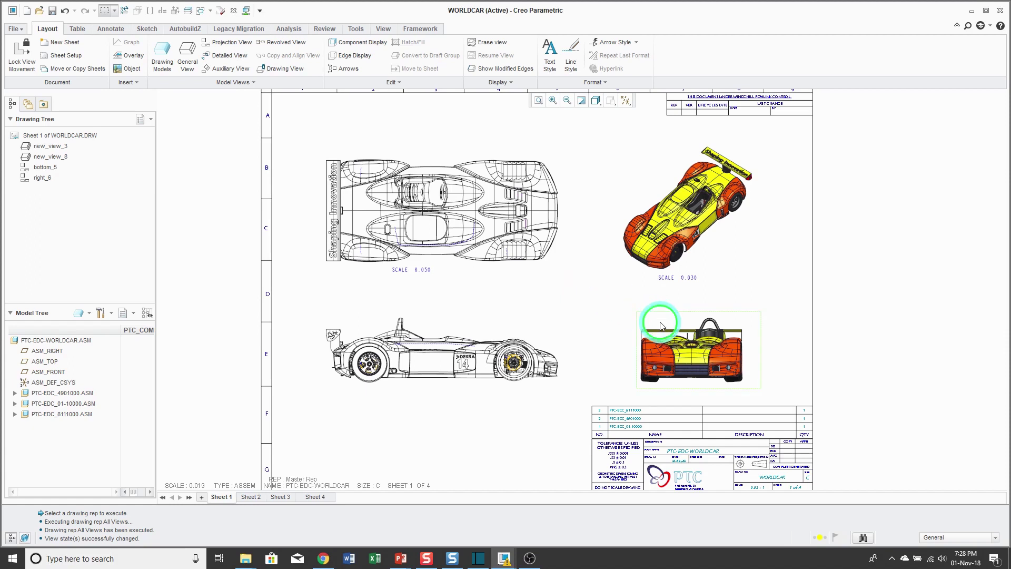
- Change the simplified representation of view right_6 on Sheet 1 to Geometry Rep, accepting the change for its related views
click(654, 322)
right_click(607, 303)
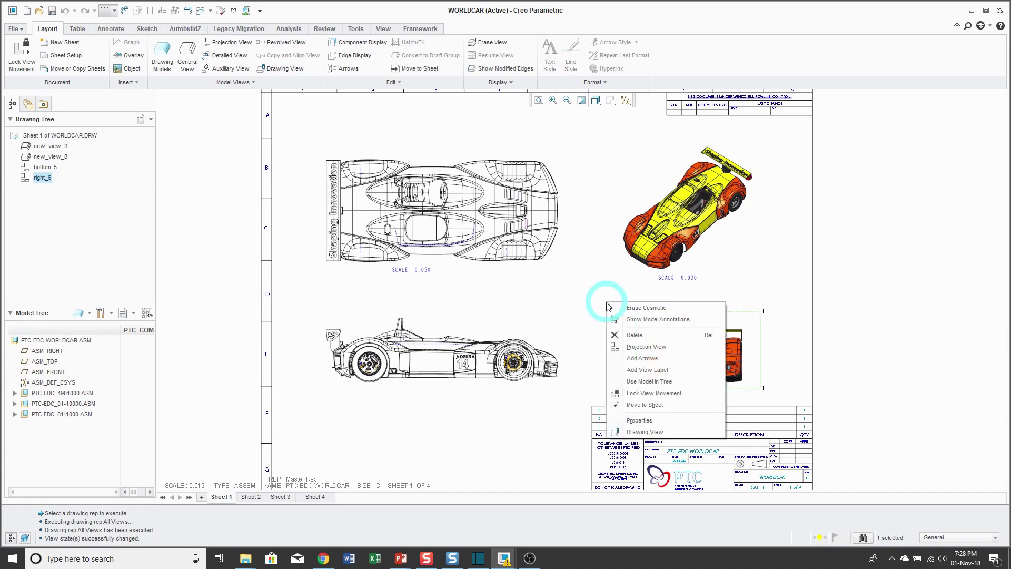
click(638, 420)
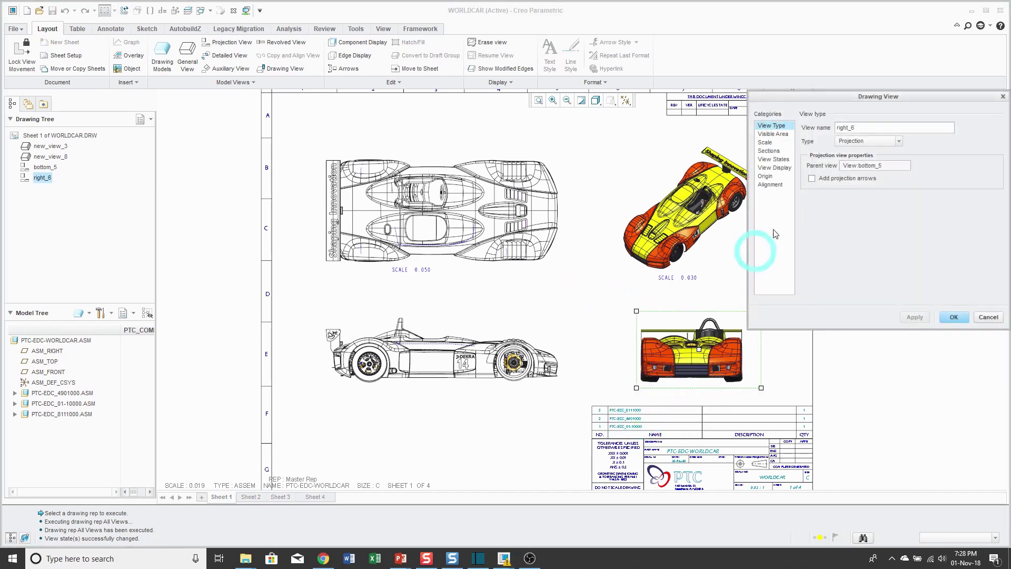
mouse_move(879, 98)
mouse_down()
mouse_move(480, 131)
mouse_move(459, 147)
mouse_up()
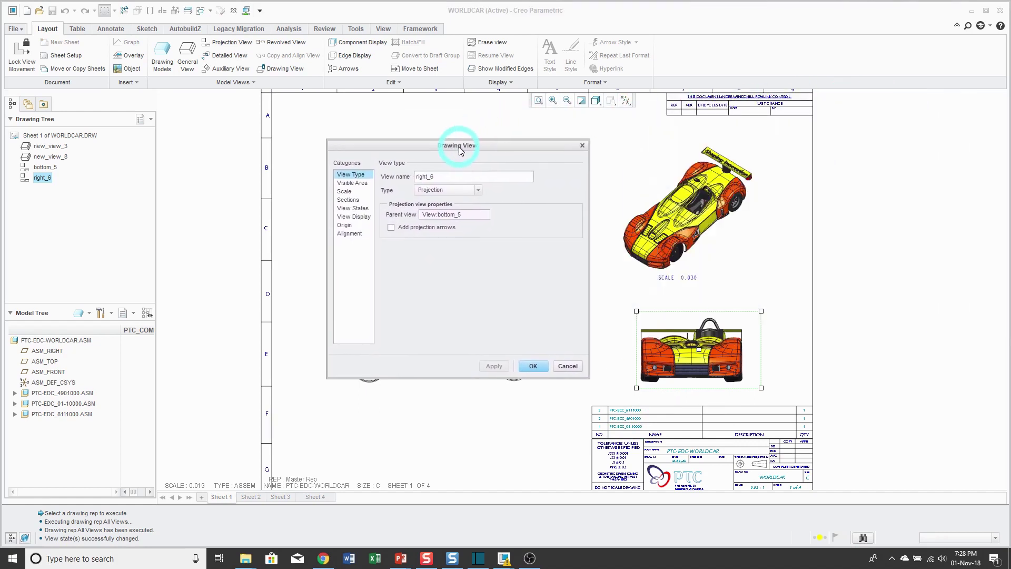
click(353, 209)
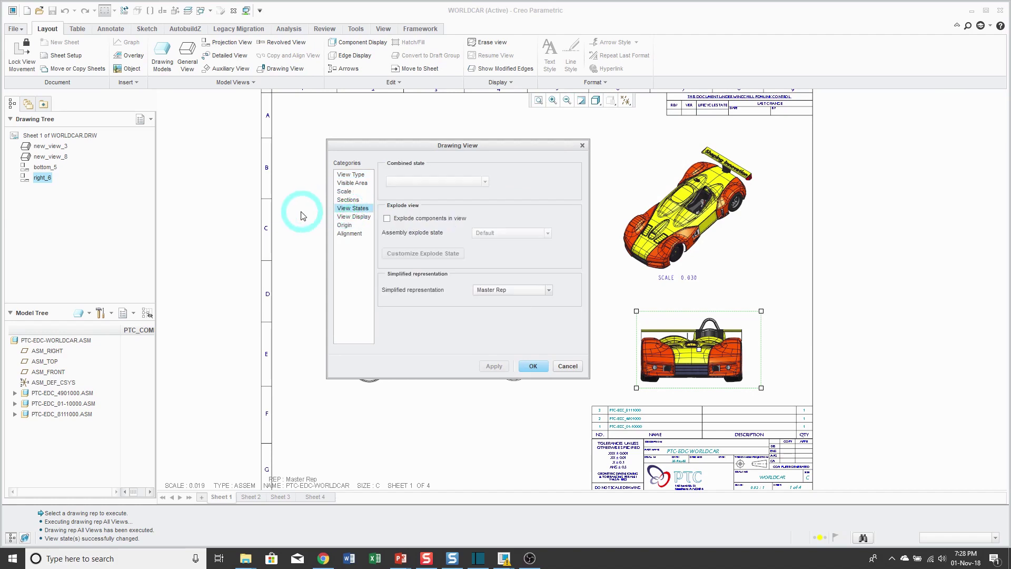
click(515, 291)
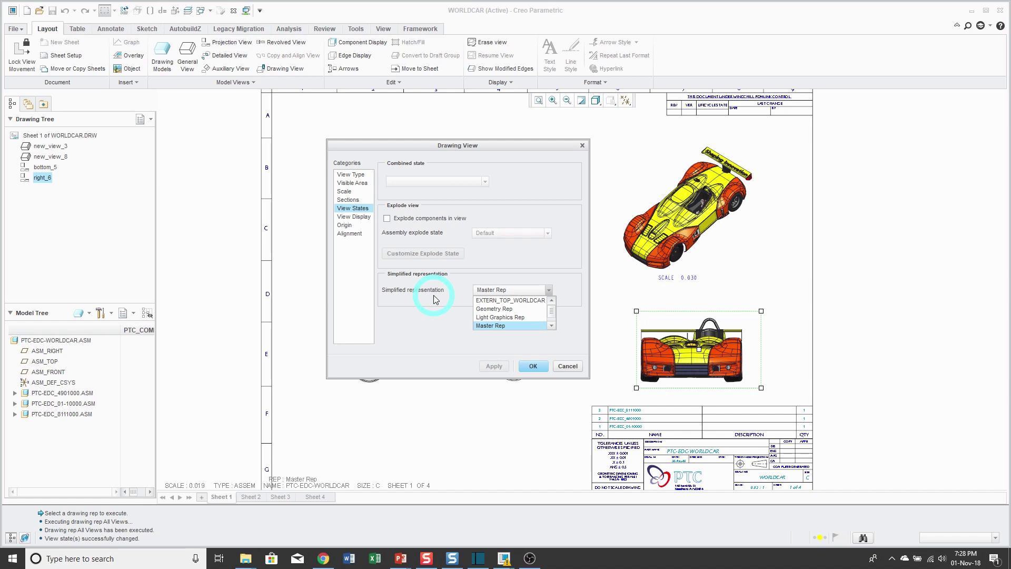
click(488, 309)
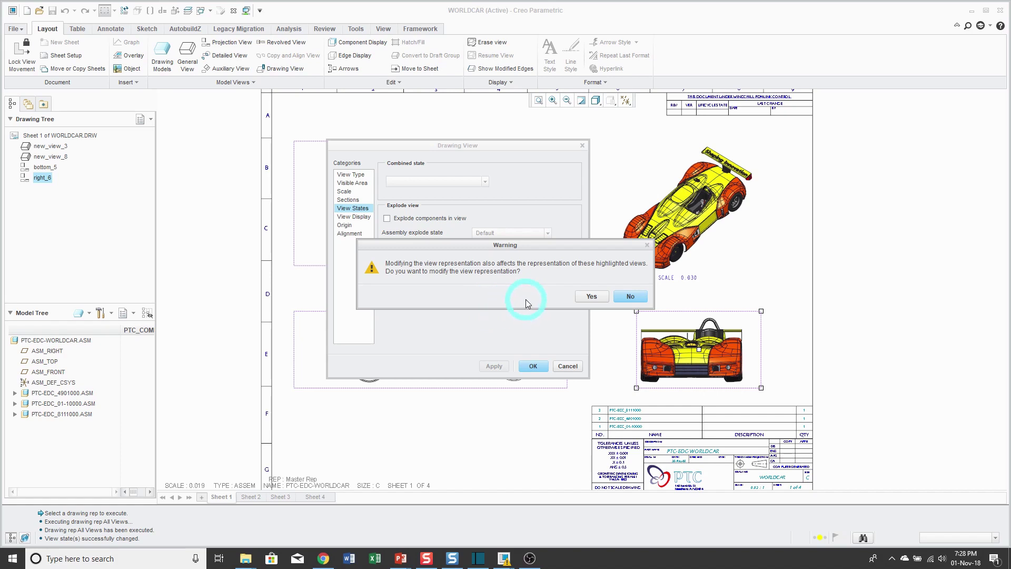
click(591, 296)
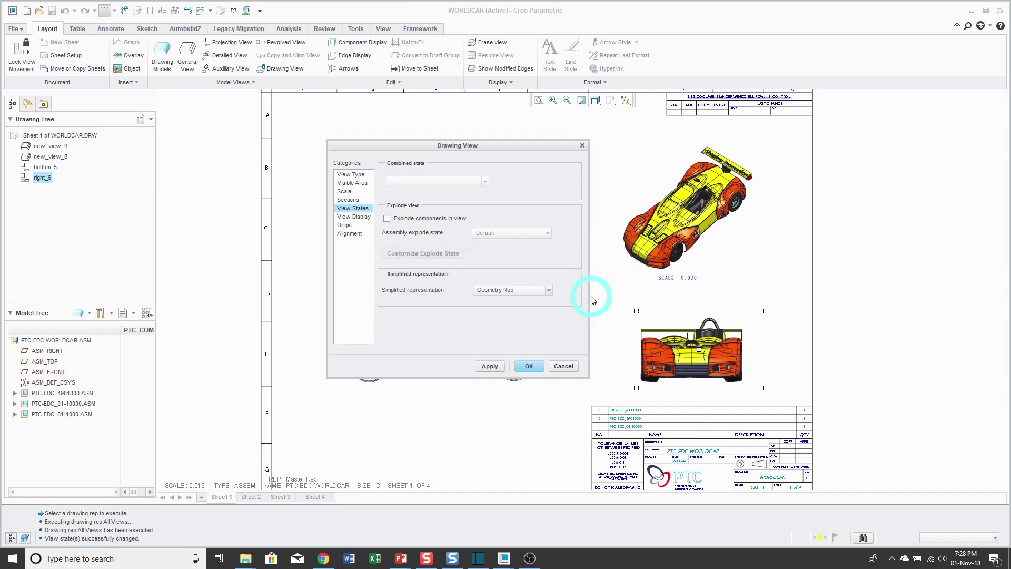
click(528, 367)
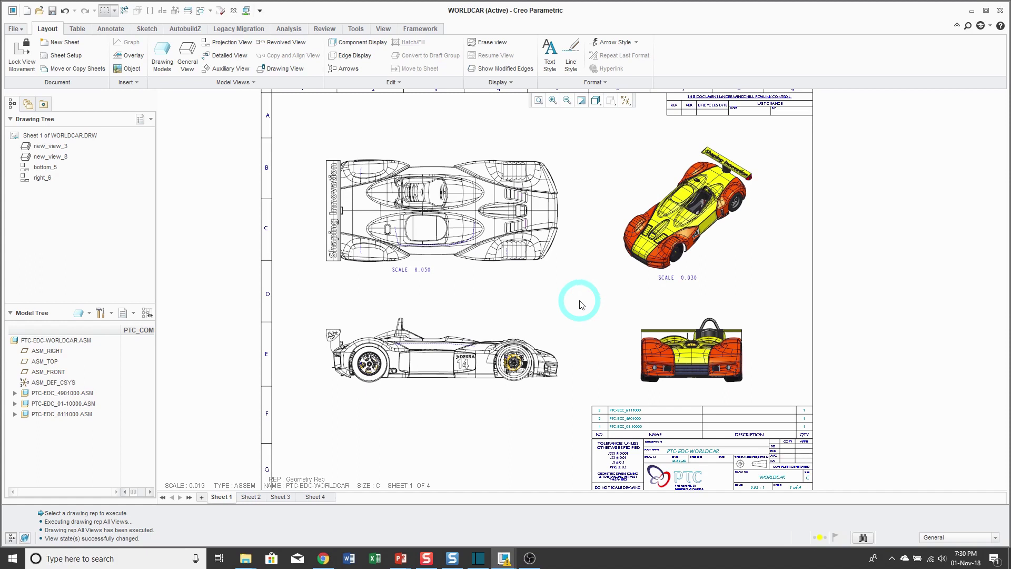
- Look through Sheets 2, 3 and 4 of the drawing and return to Sheet 2
click(252, 498)
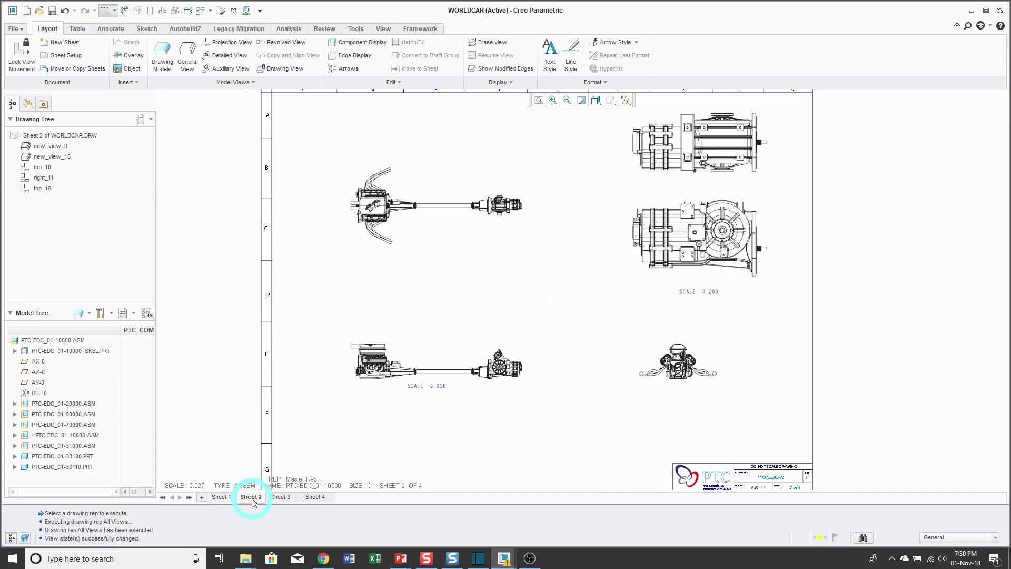
click(279, 497)
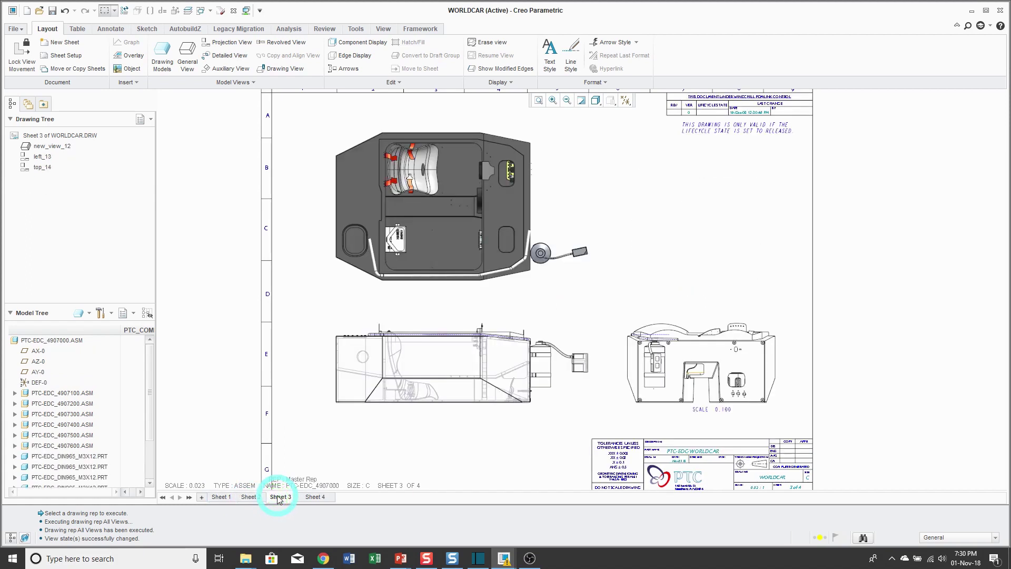
click(315, 497)
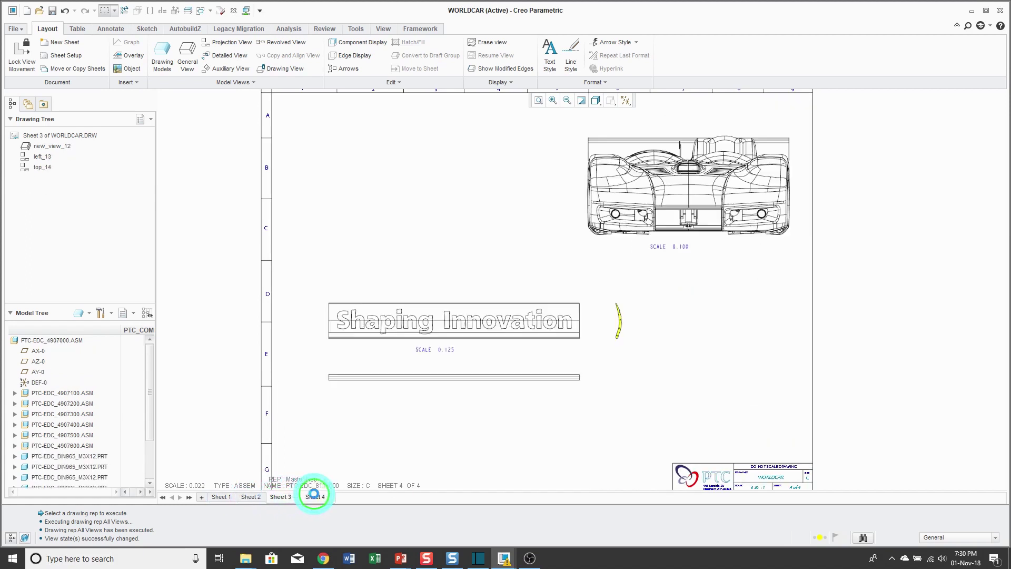
click(274, 497)
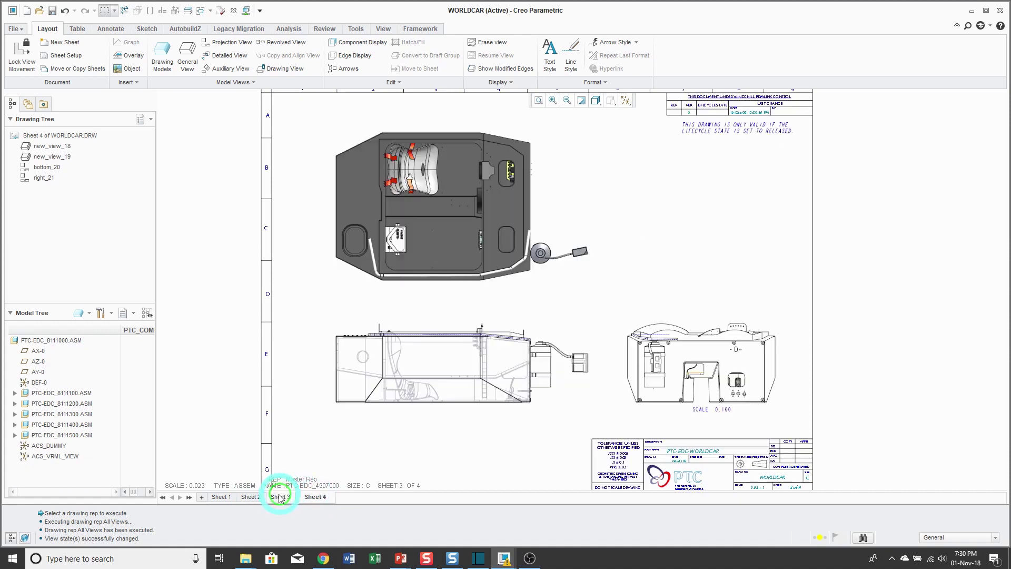
click(251, 497)
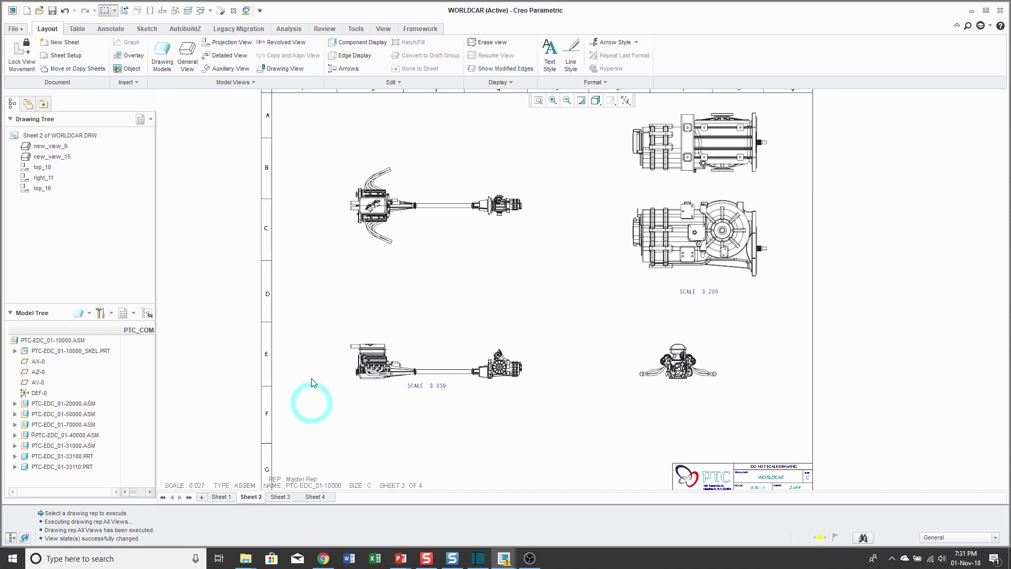
- Create a drawing representation and add a command that erases the individual views top_16, right_11 and top_10 on Sheet 2
click(357, 30)
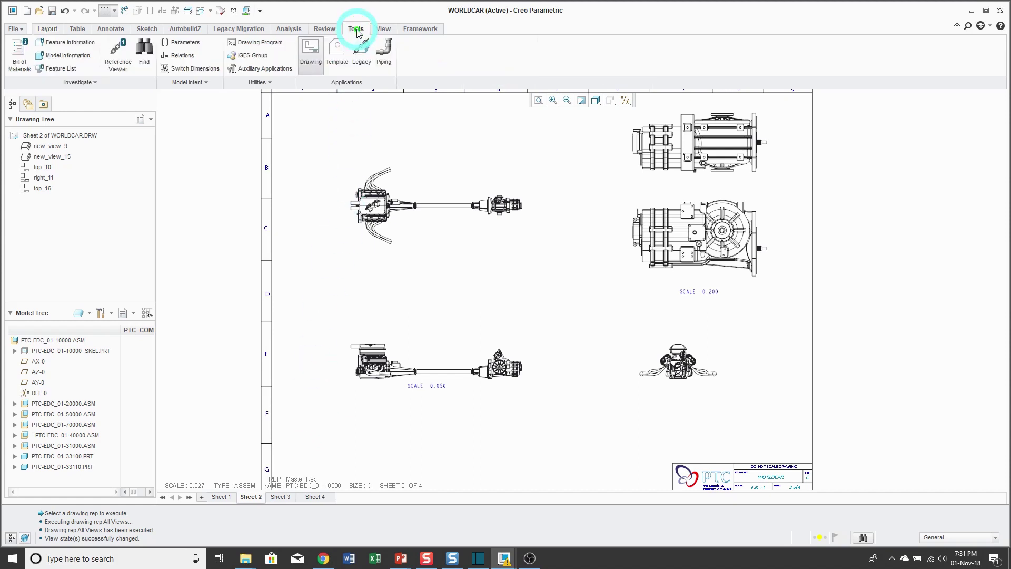
click(268, 83)
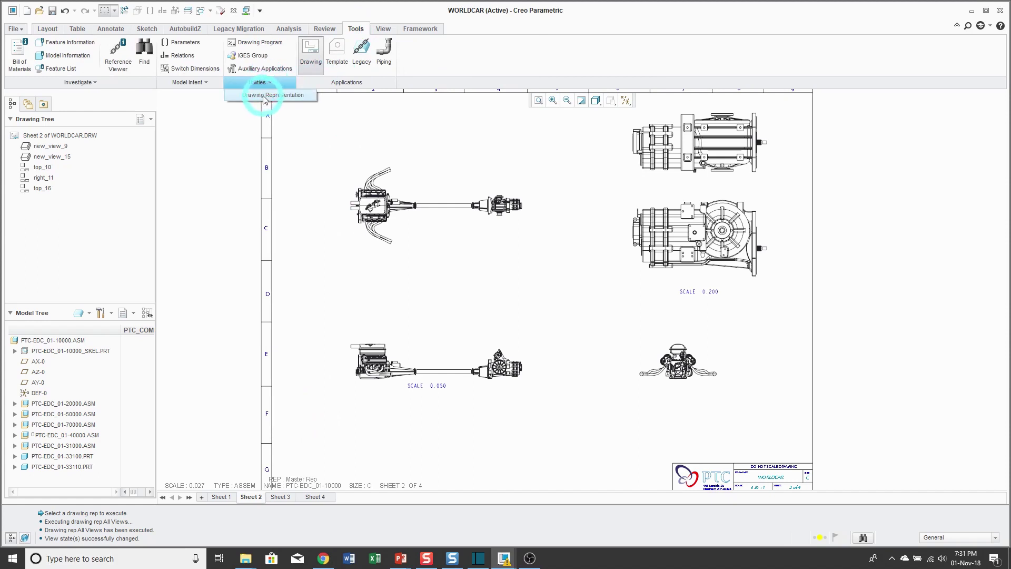
click(265, 96)
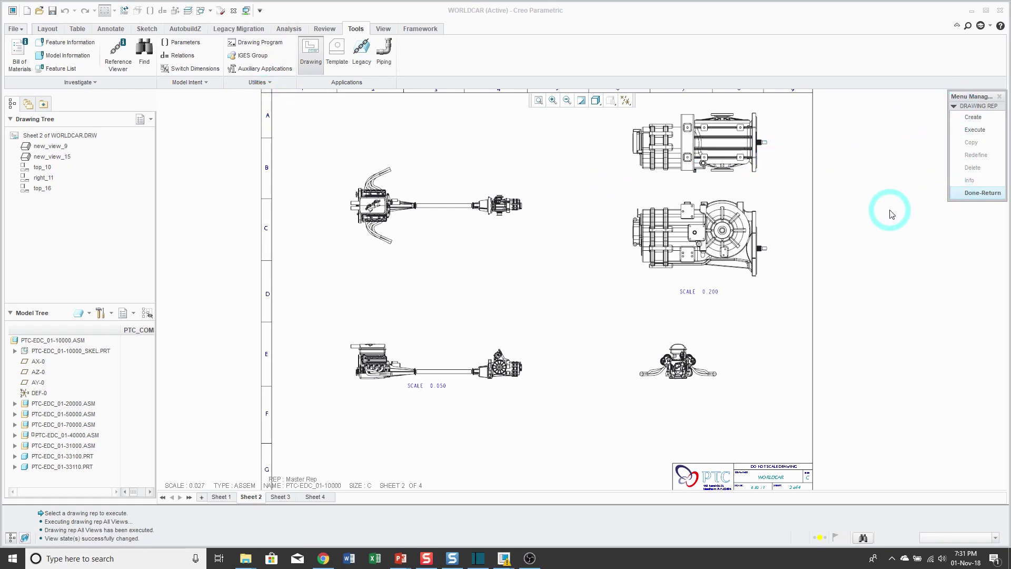
click(973, 118)
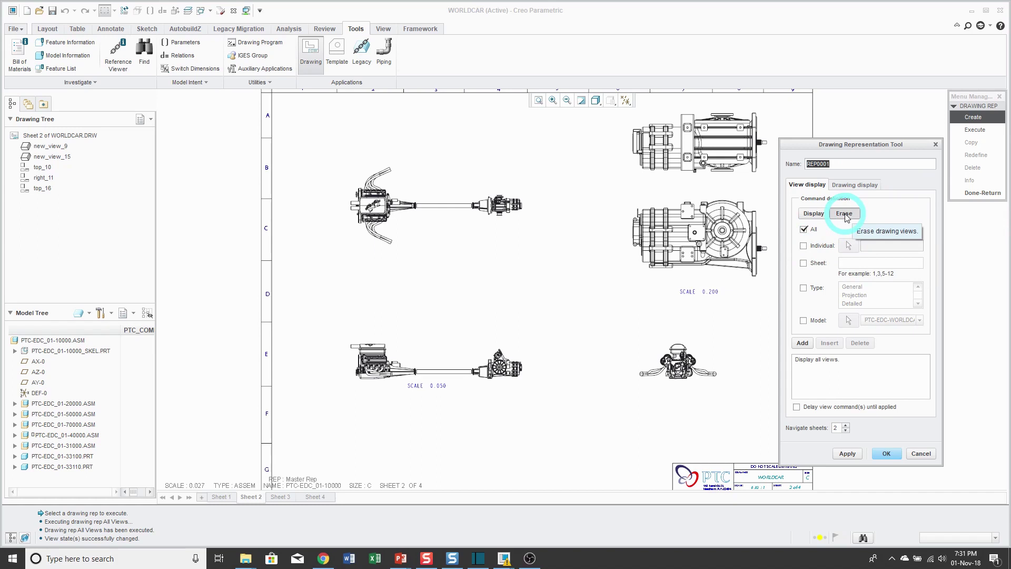
click(804, 246)
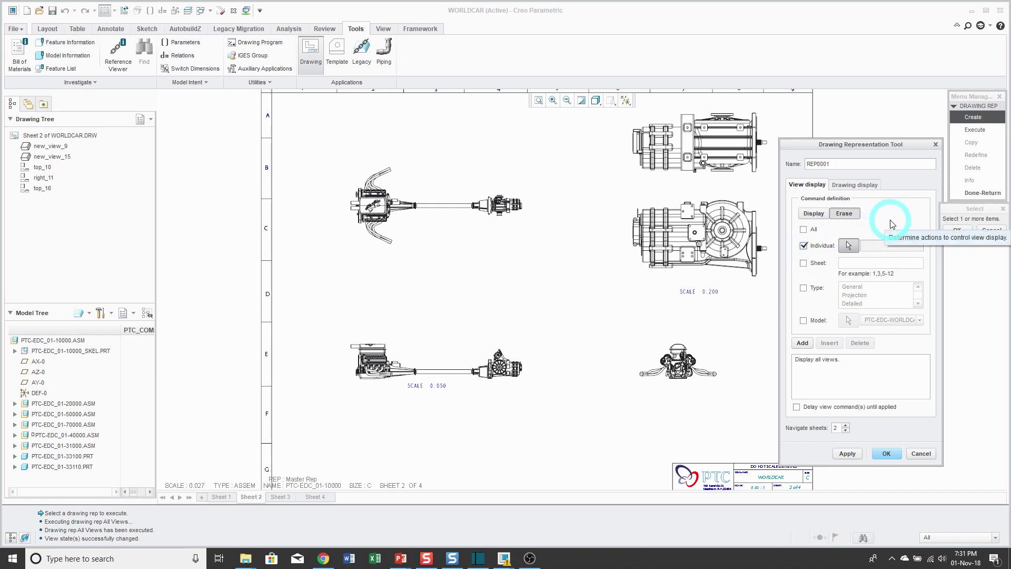
click(722, 158)
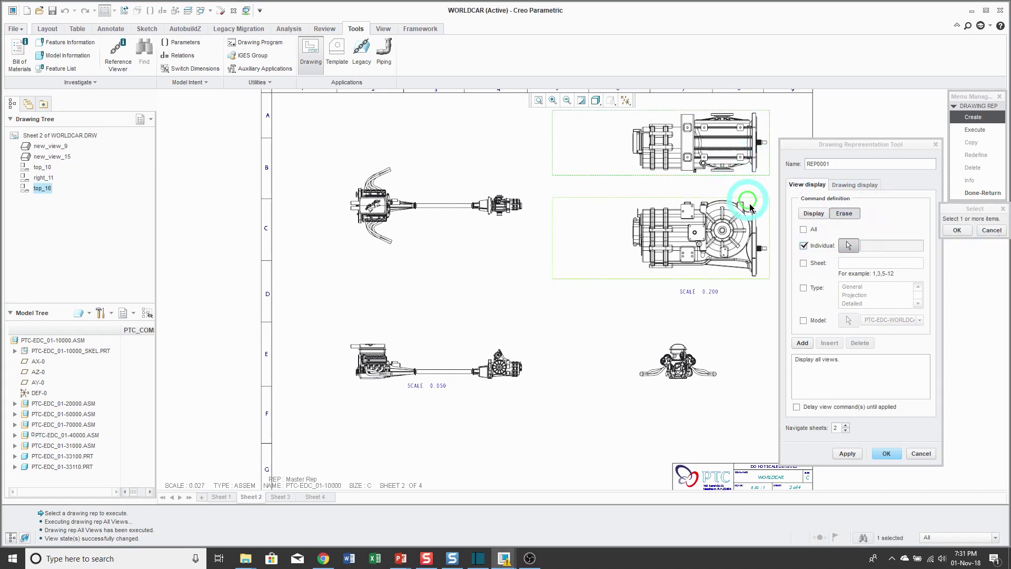
click(809, 187)
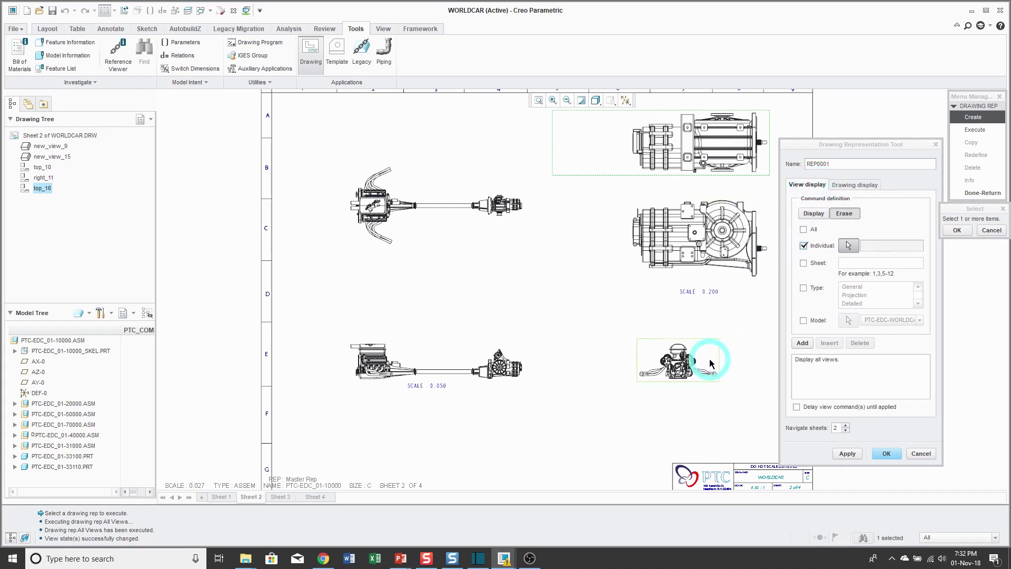
ctrl+click(709, 359)
ctrl+click(480, 192)
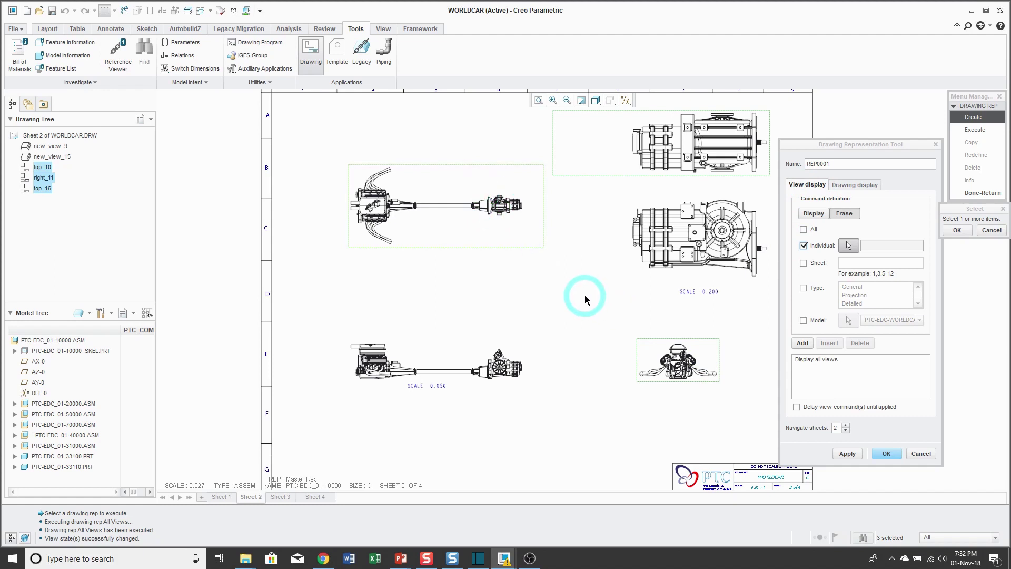
click(969, 236)
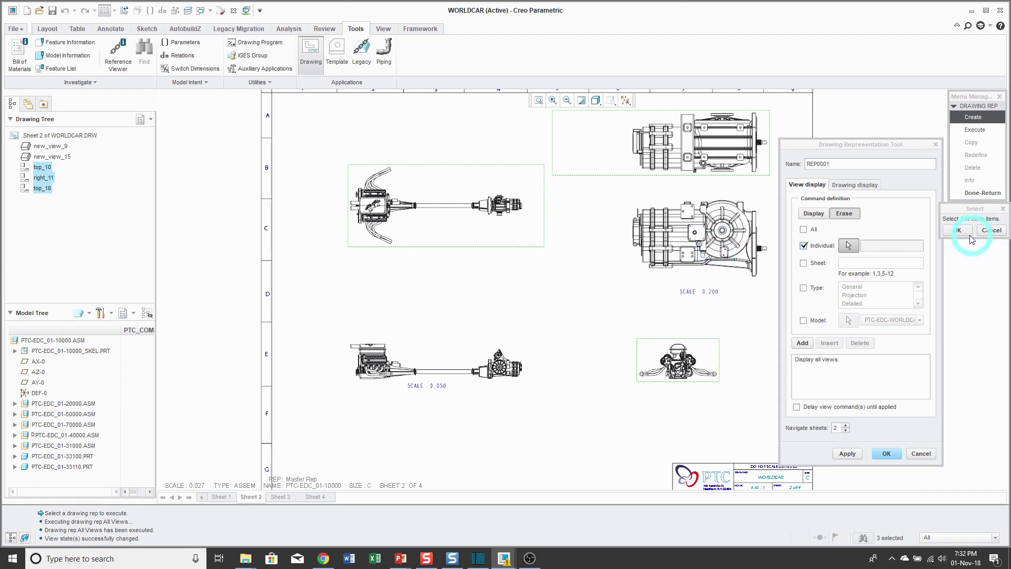
click(811, 345)
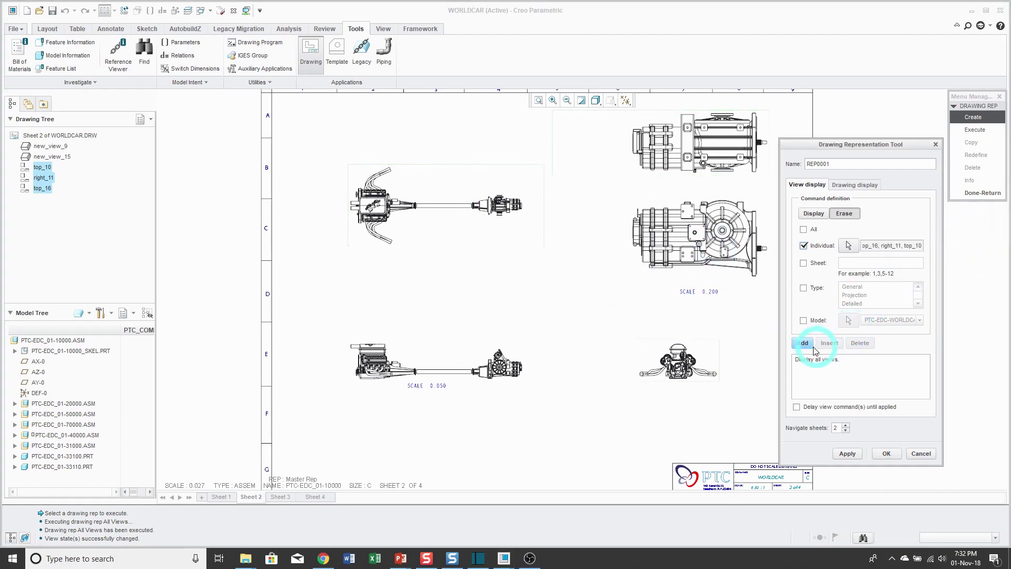
click(811, 375)
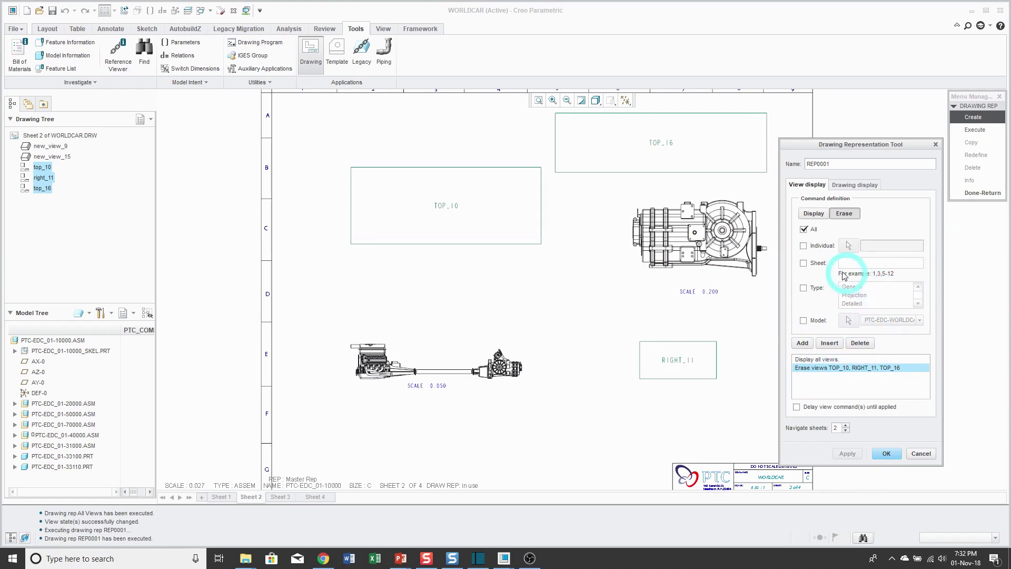
- Add a command to the drawing representation that erases all views on sheets 3-4
click(804, 264)
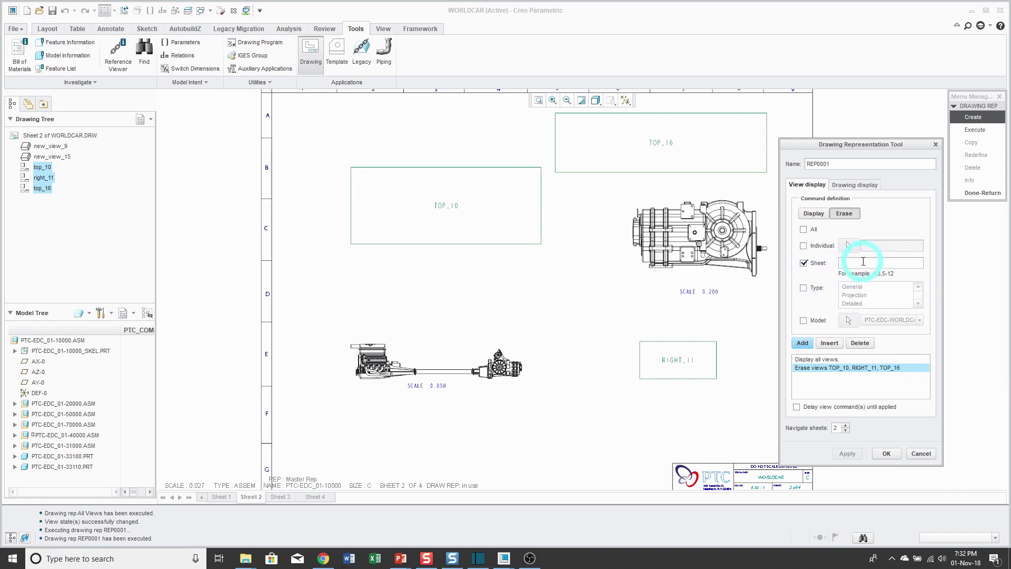
click(859, 264)
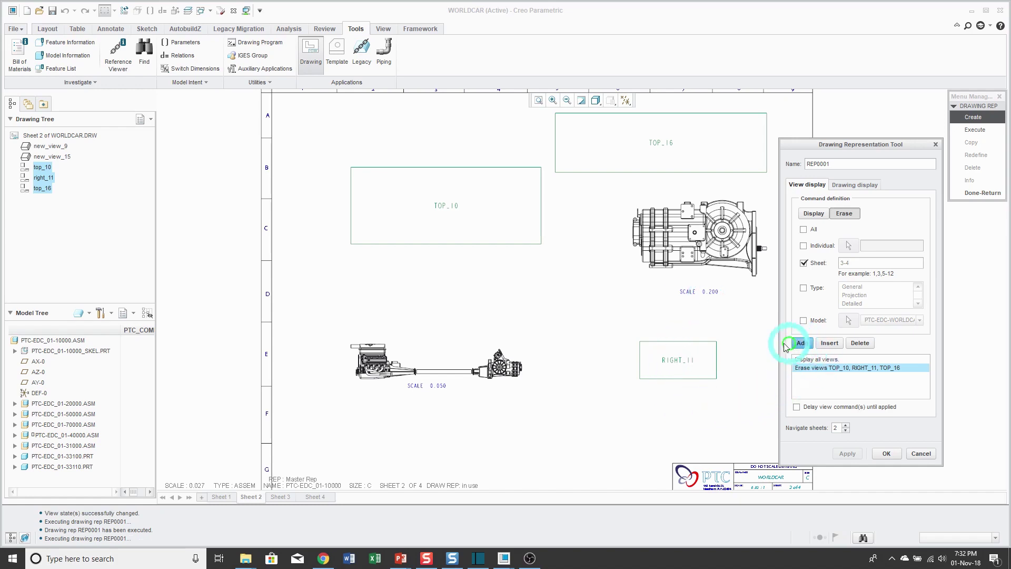
click(805, 344)
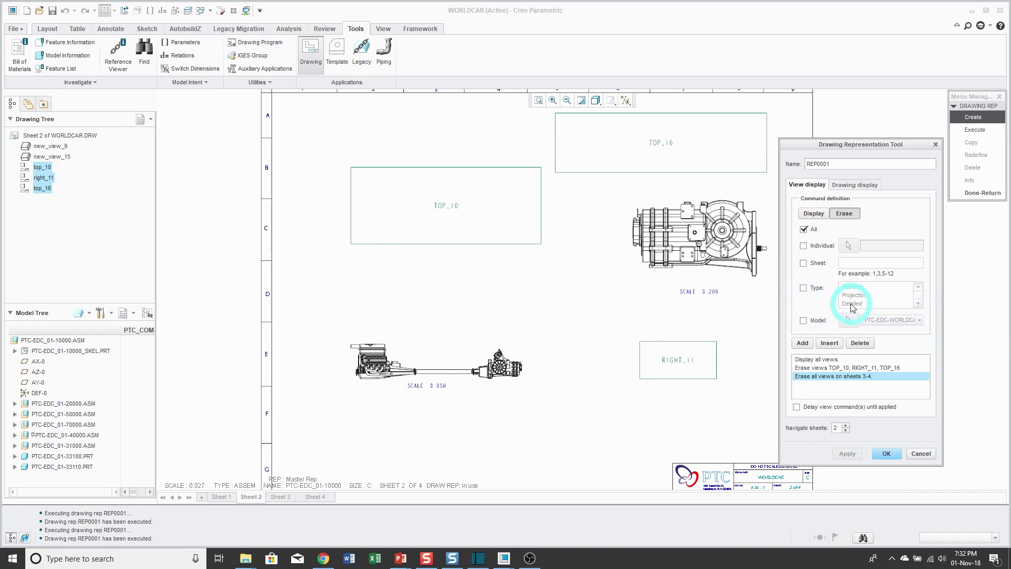
click(804, 288)
click(919, 304)
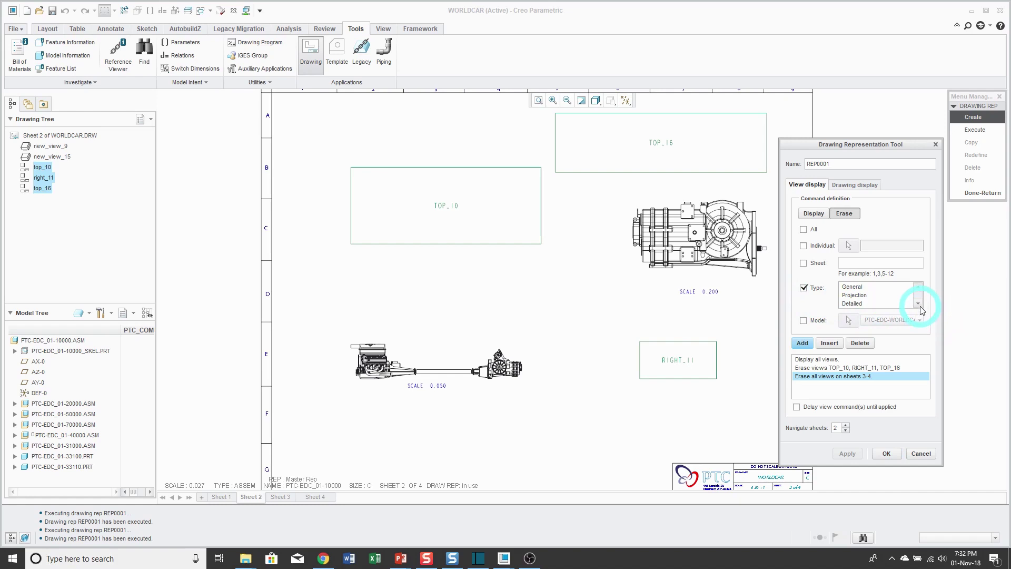
click(919, 304)
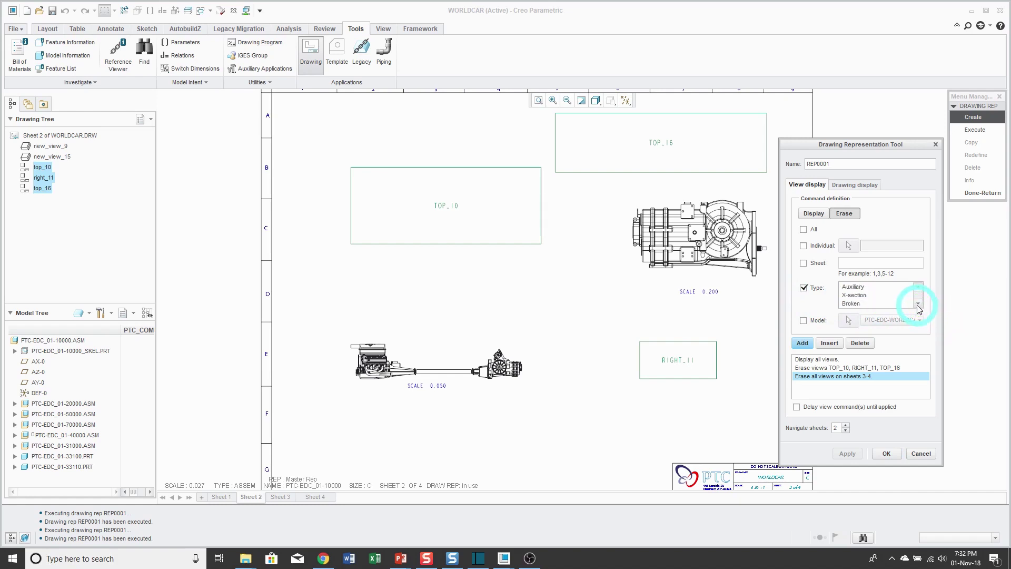
click(805, 290)
- Add a command that erases all views of model PTC-EDC_4907000, and preview the representation on sheets 3 and 4
click(804, 321)
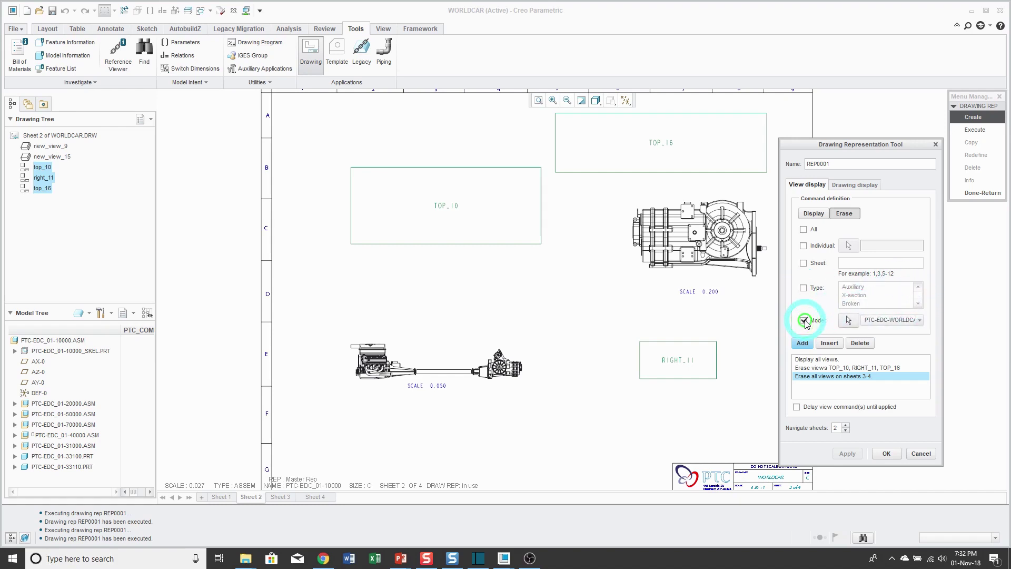
click(920, 320)
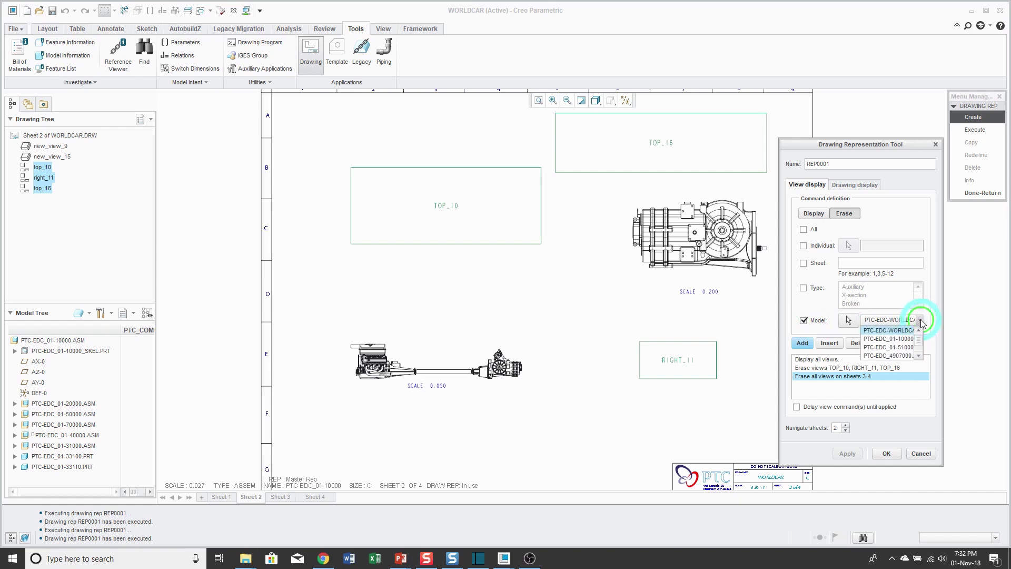
click(902, 348)
click(902, 355)
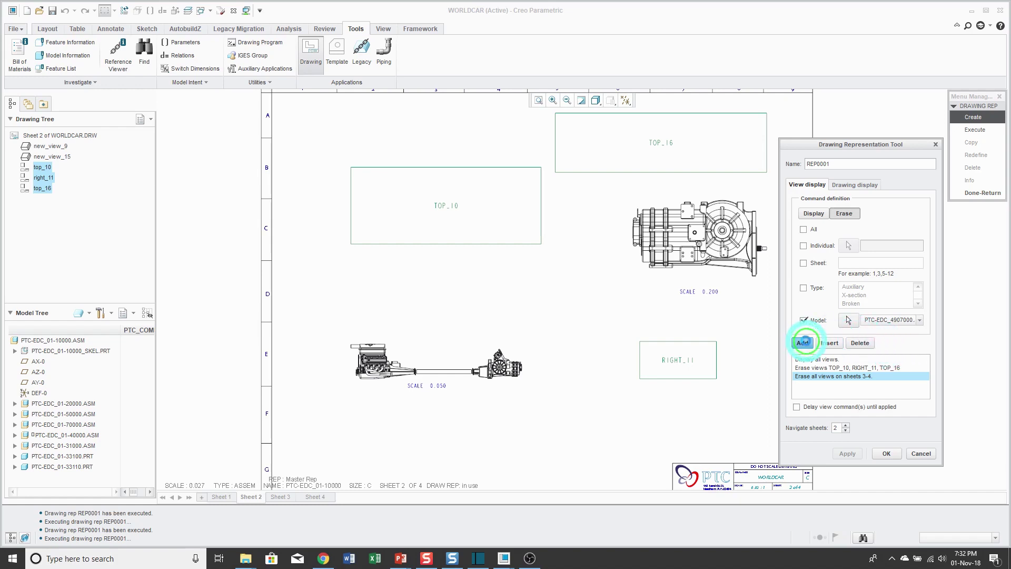
click(802, 343)
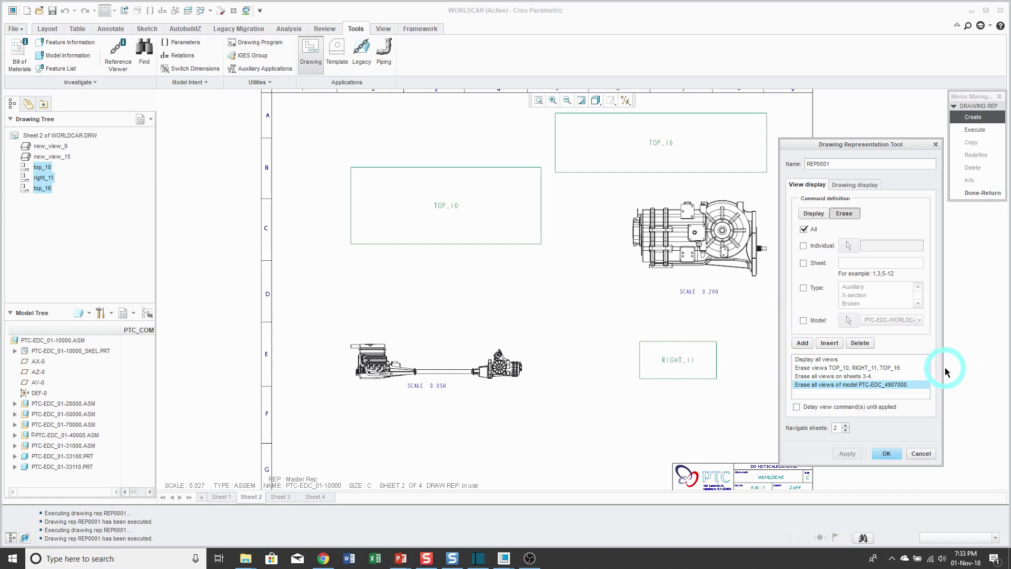
click(846, 428)
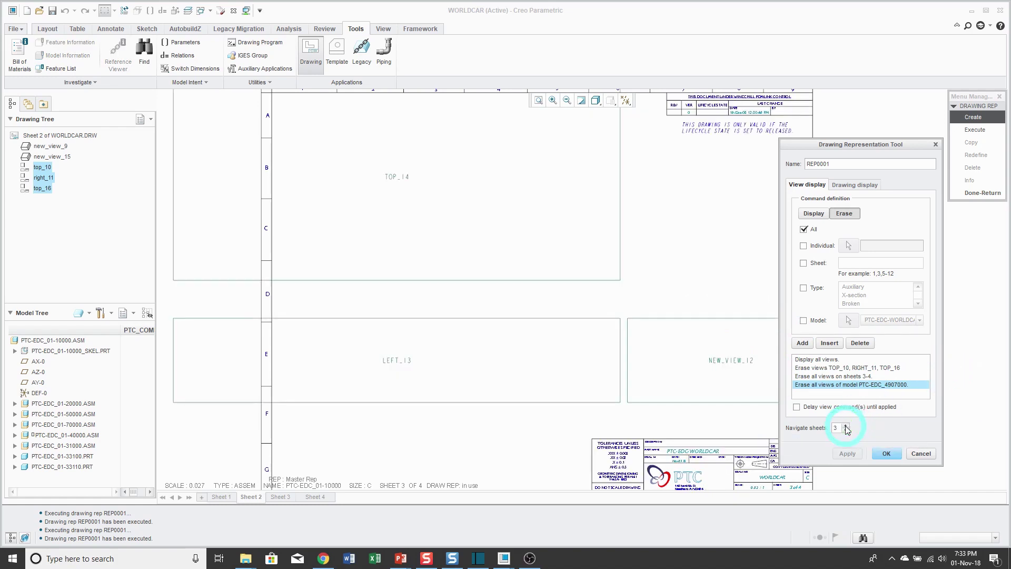
click(846, 426)
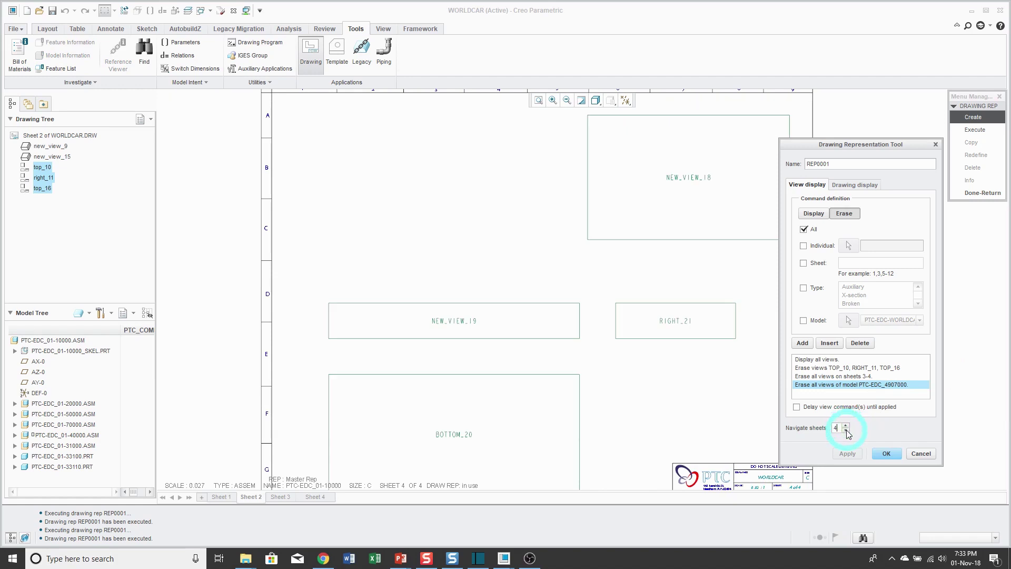
- Preview the representation on the remaining sheets back to Sheet 1, ending on Sheet 2
click(846, 432)
click(846, 432)
click(846, 432)
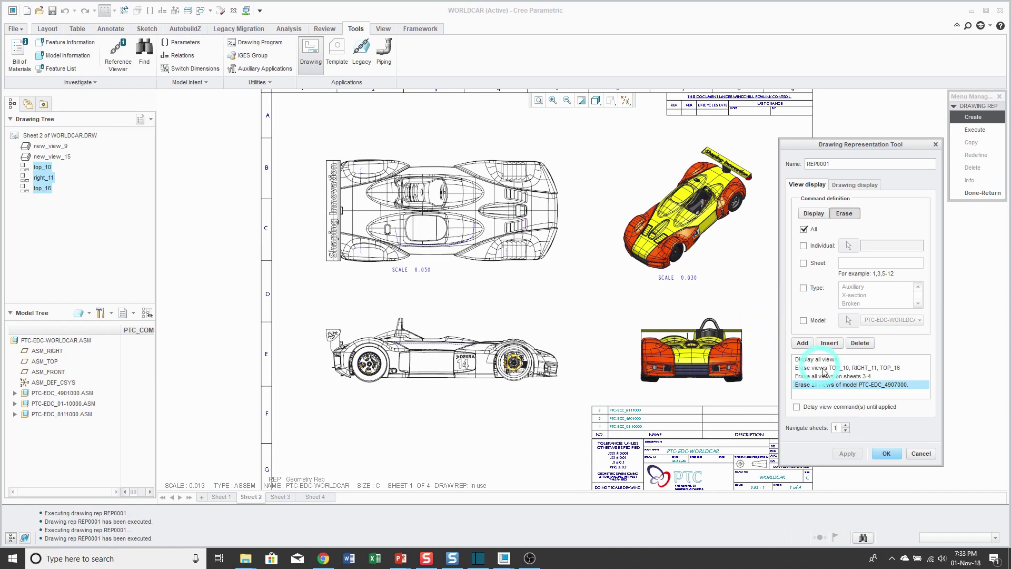
click(847, 426)
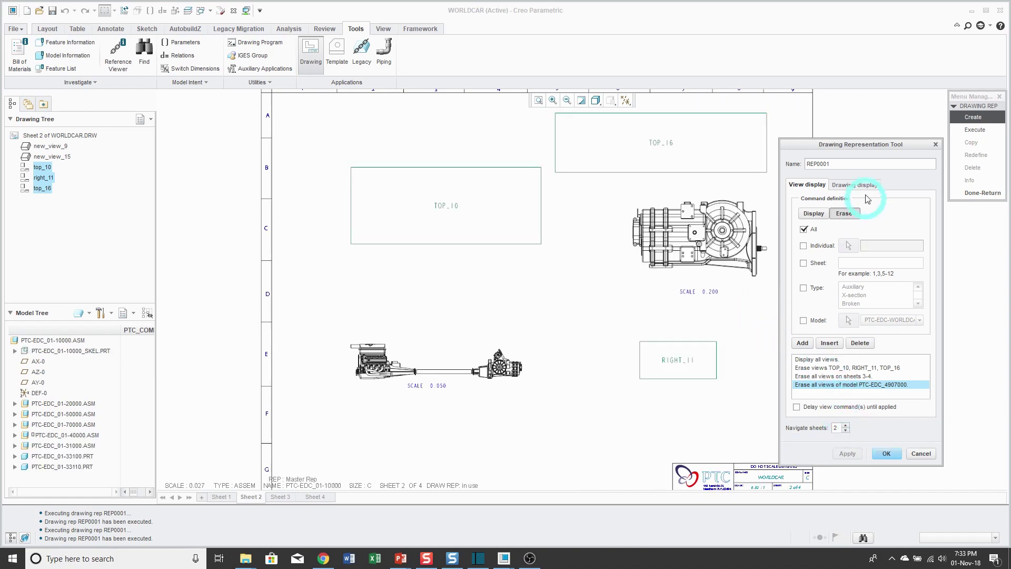
- Set the representation's drawing location to go to sheet 2
click(856, 184)
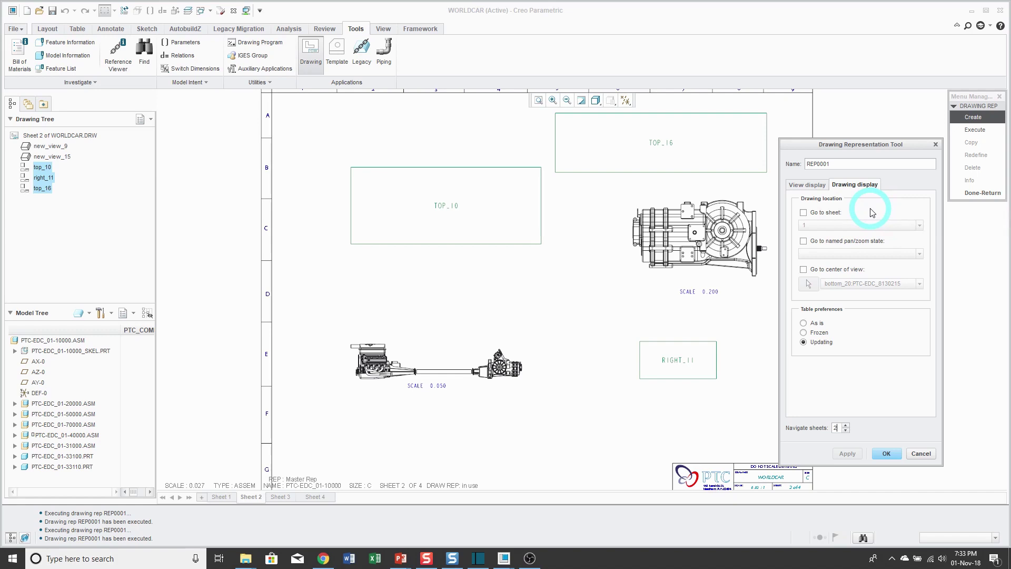
click(803, 214)
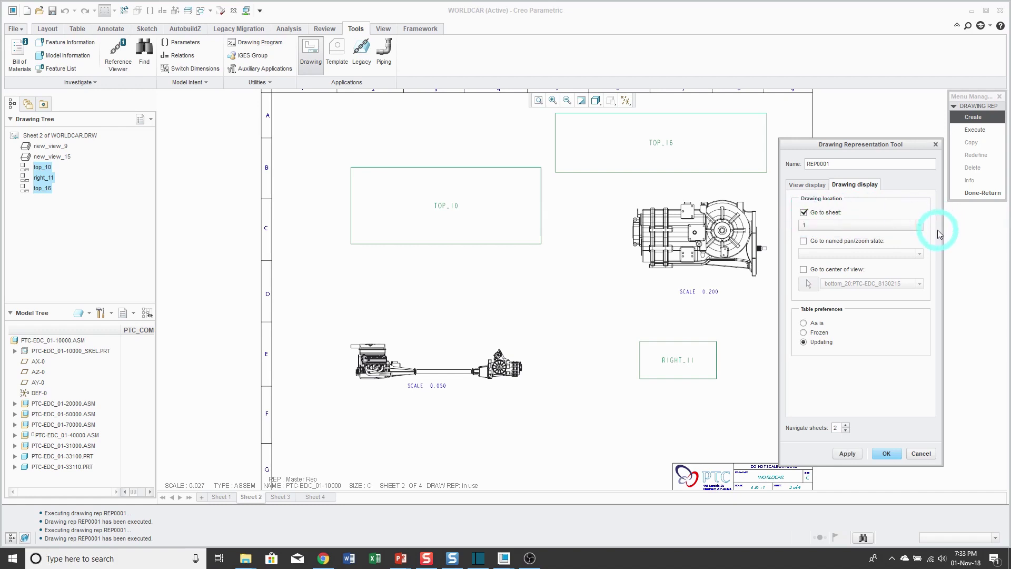
click(918, 227)
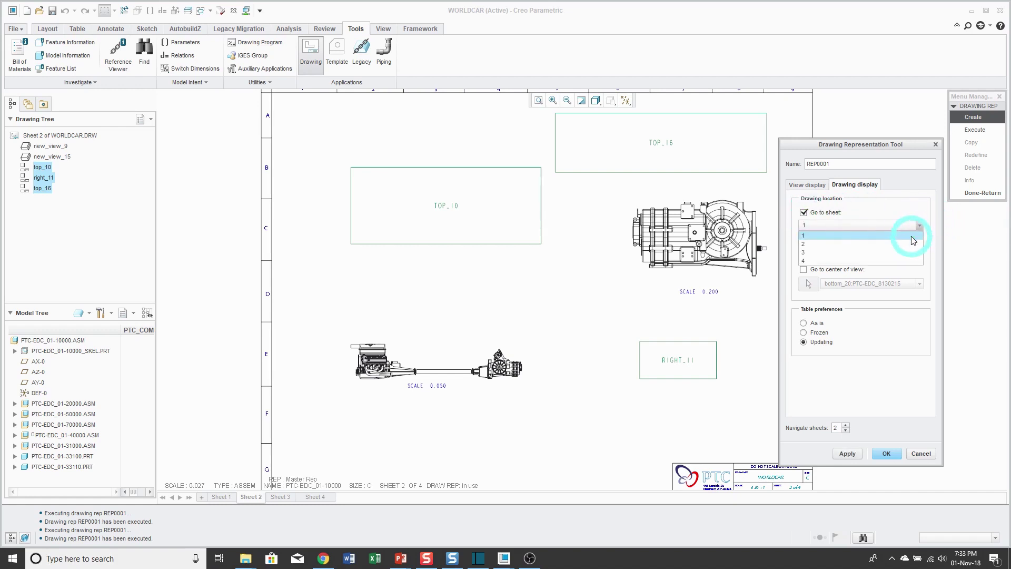
click(909, 244)
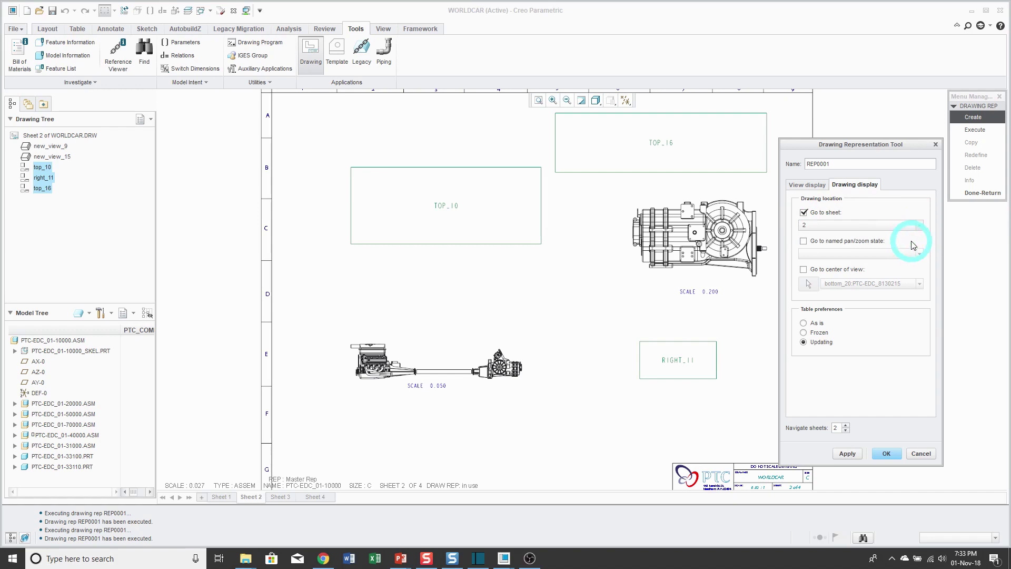
- Make the representation go to the center of view new_view_9, the drivetrain side view on Sheet 2
click(804, 270)
click(808, 283)
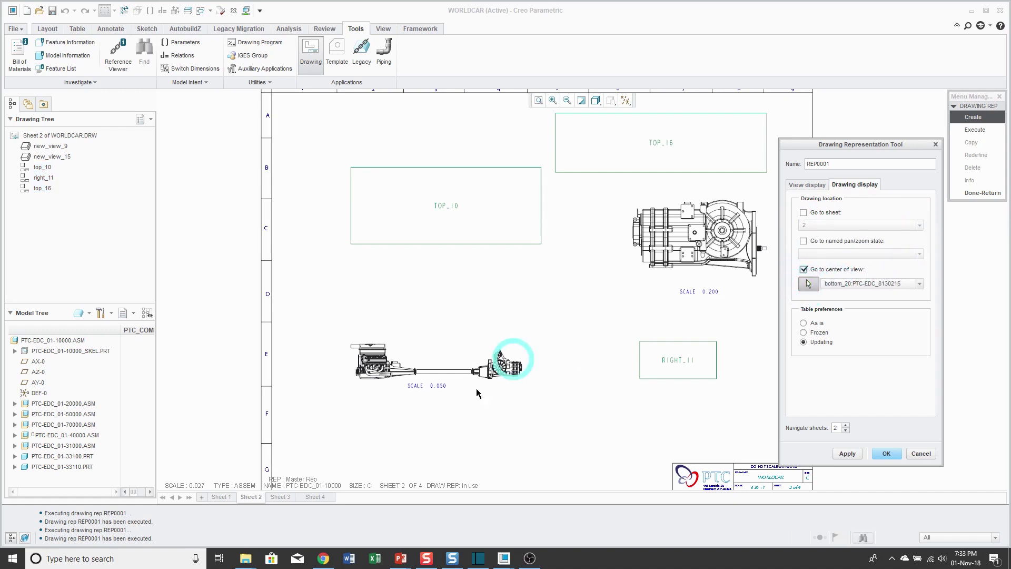
click(435, 368)
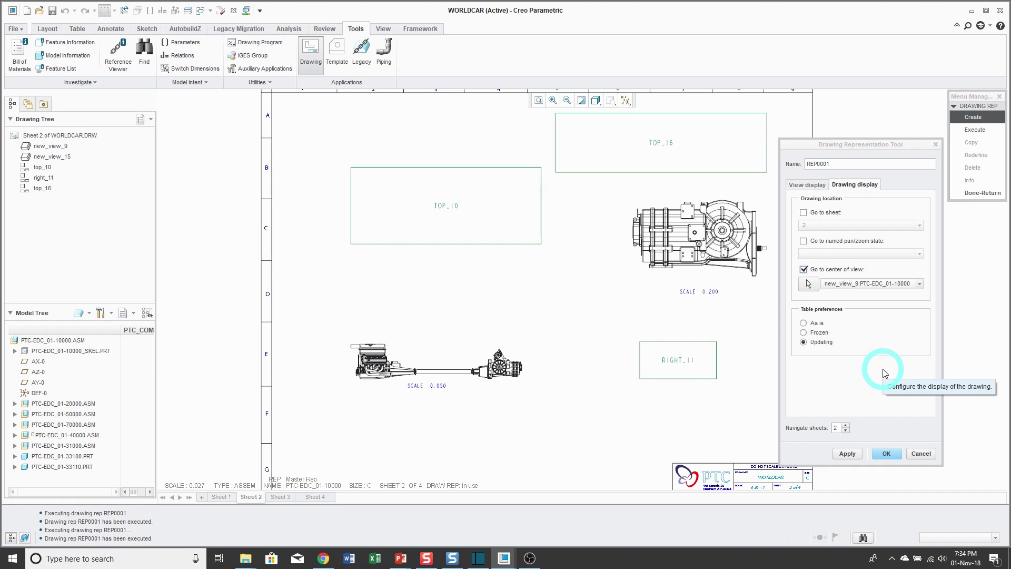
- Set the representation's table preference to Frozen and finish defining the drawing representation
click(816, 338)
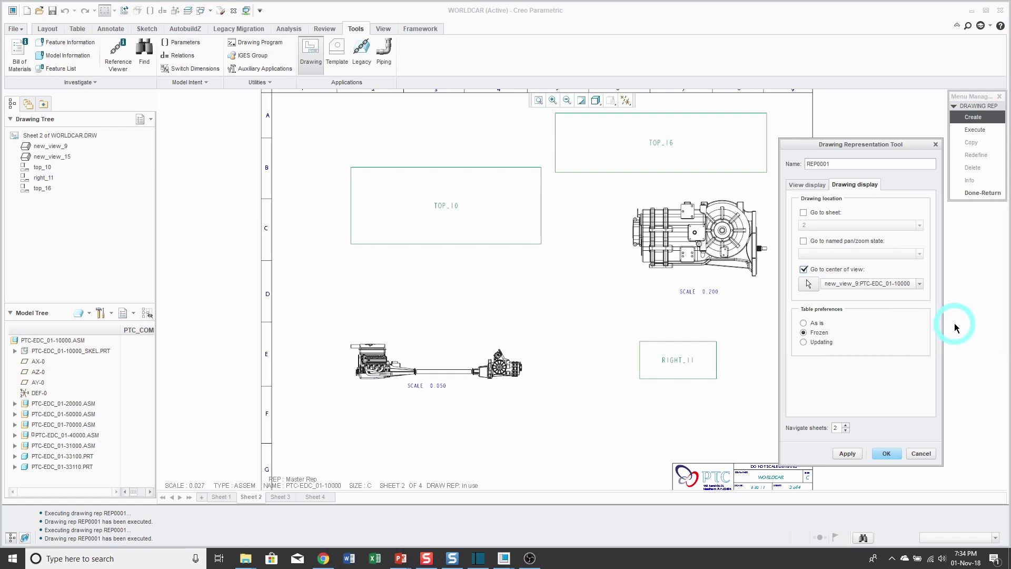
click(887, 453)
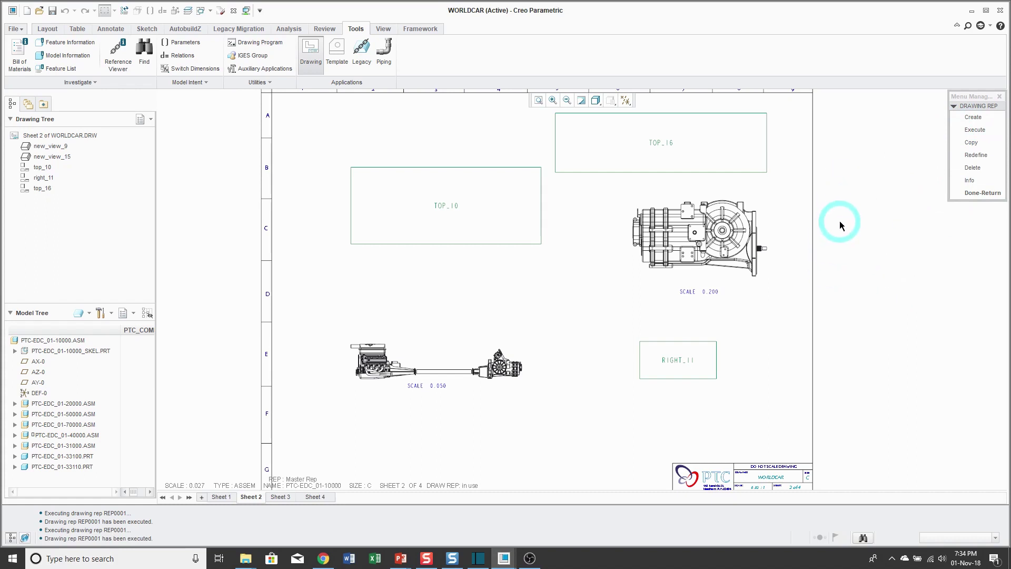
click(980, 193)
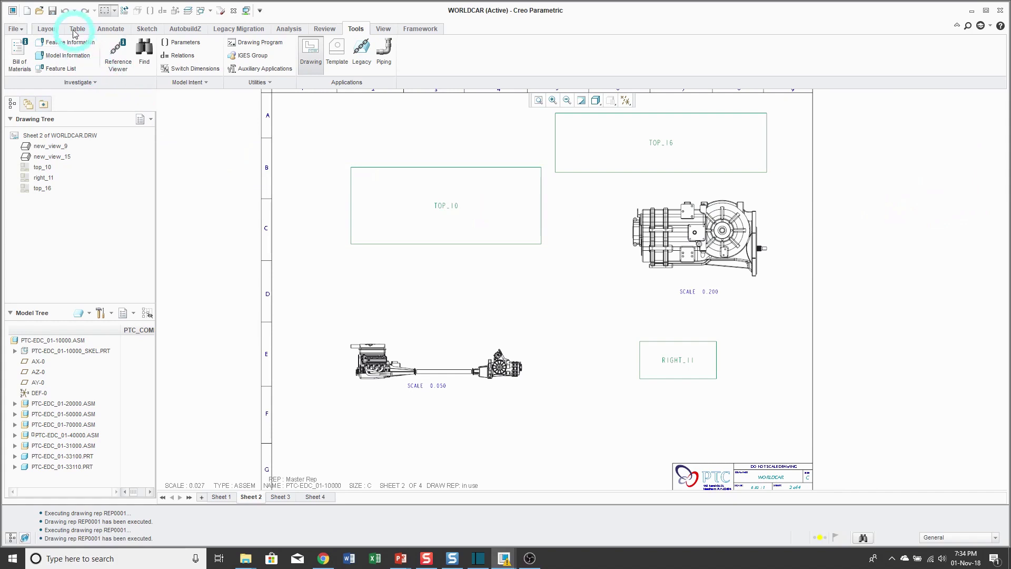
- Save the WORLDCAR drawing, then close both the drawing and the PTC-EDC-WORLDCAR assembly
click(53, 11)
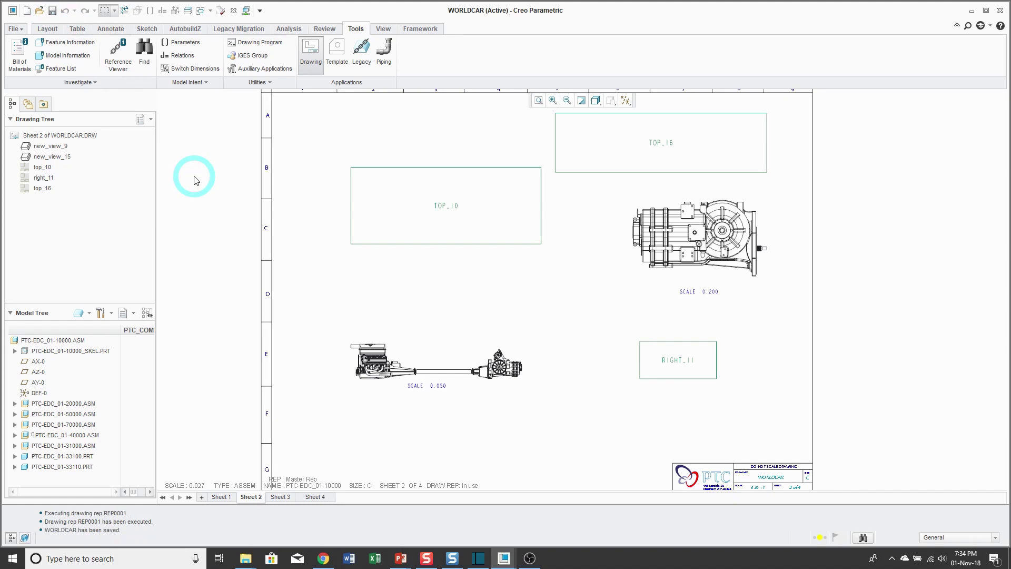
click(235, 12)
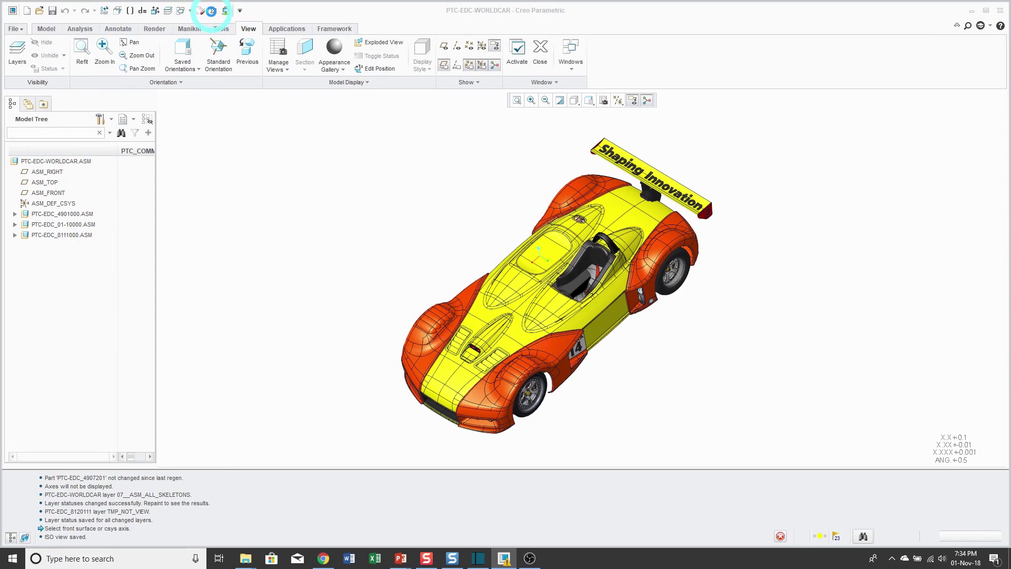
click(213, 11)
click(211, 10)
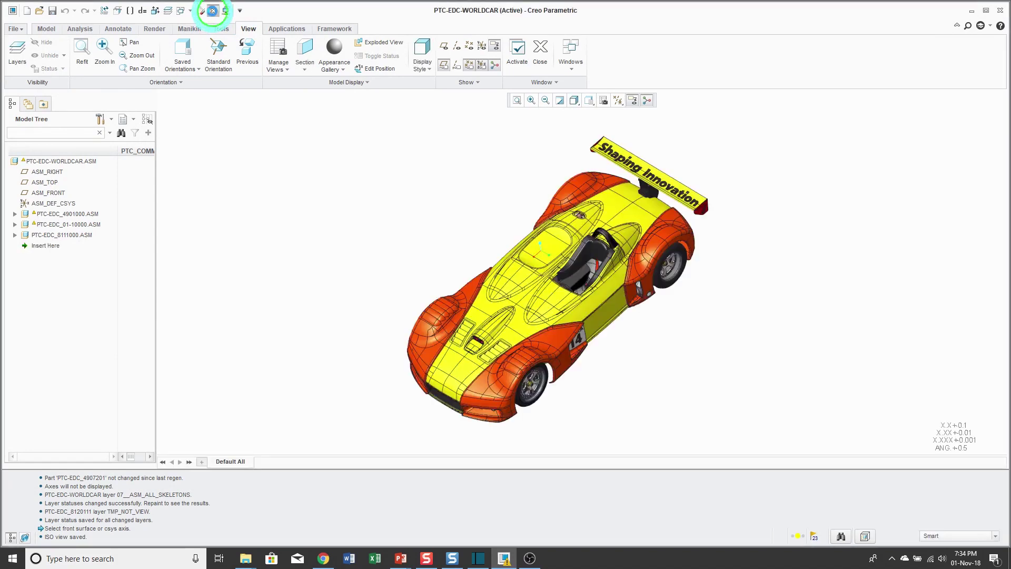
- Erase all objects that are not displayed from the session
click(137, 56)
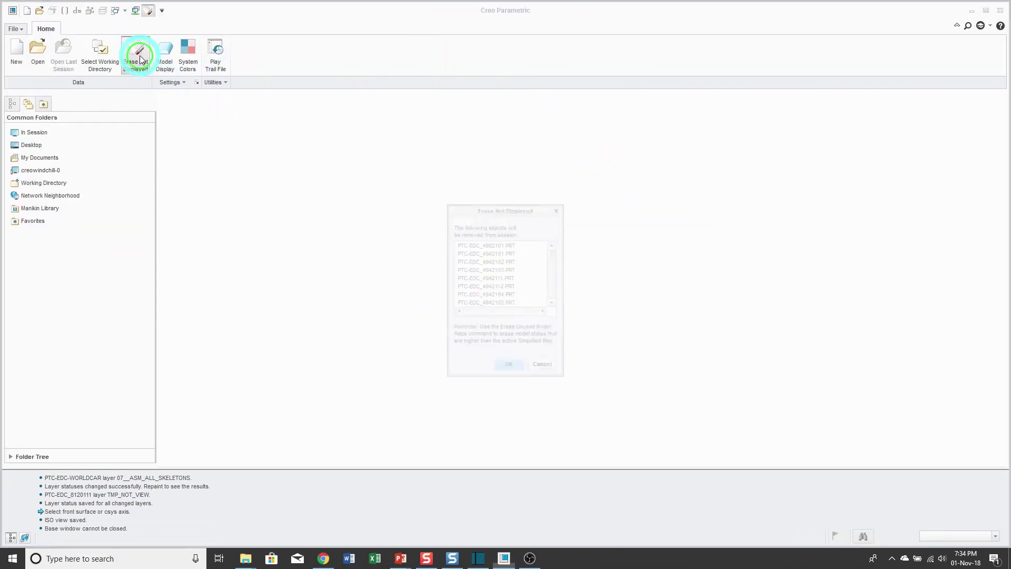
click(495, 362)
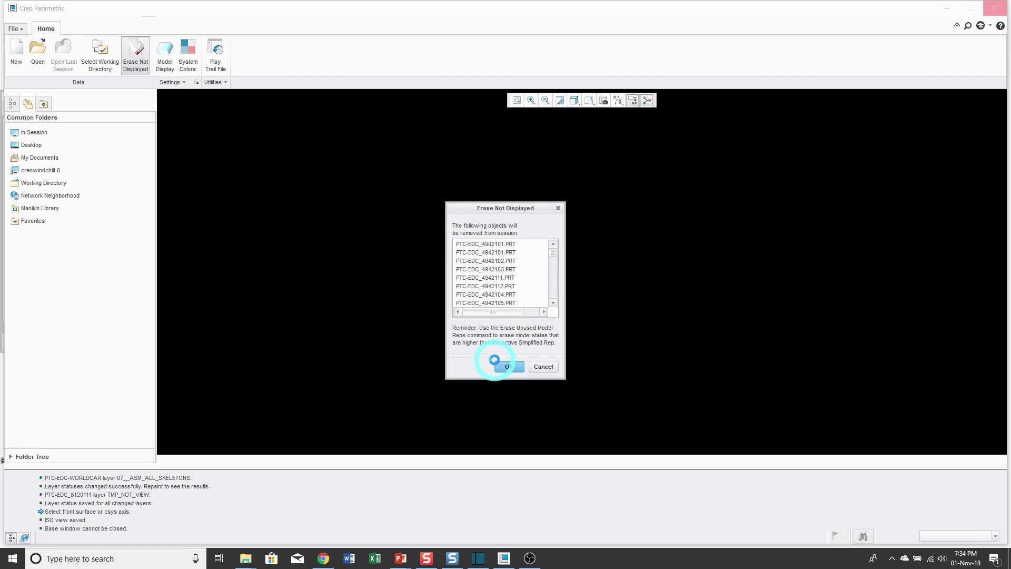
click(495, 363)
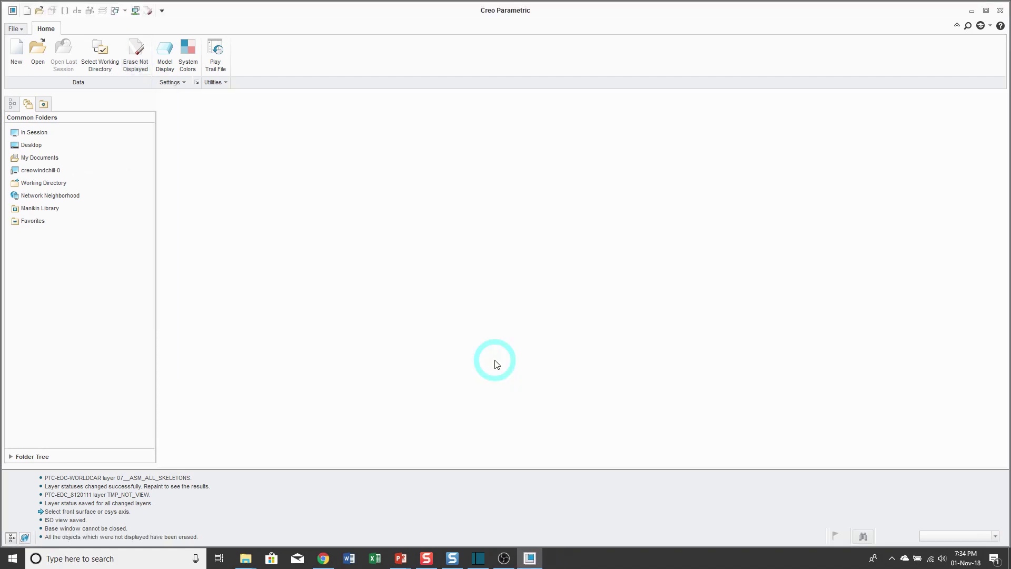
- Filter the files to drawings and open worldcar.drw in the drawing representation REP0001
click(37, 53)
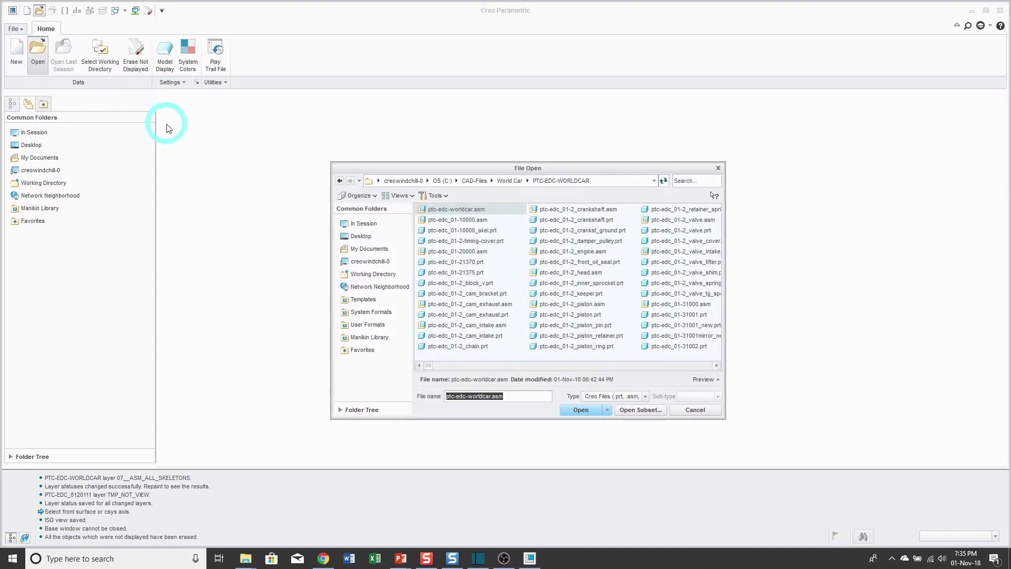
click(629, 398)
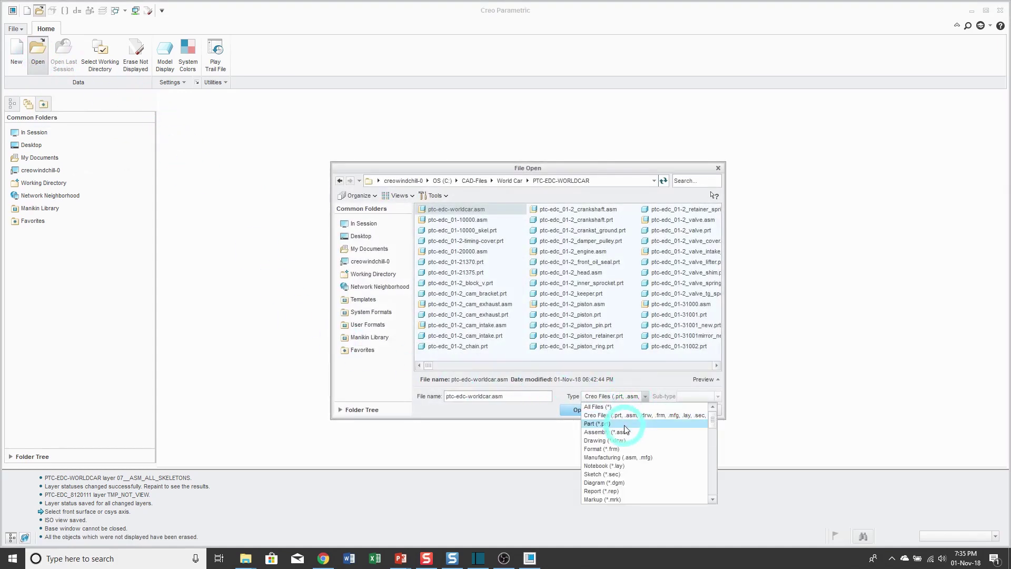
click(616, 441)
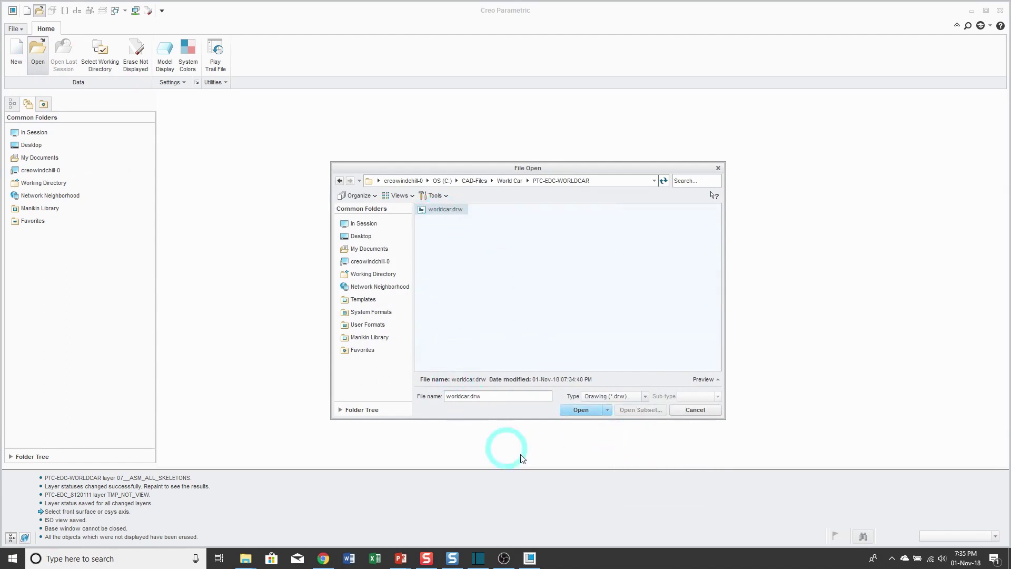
click(607, 410)
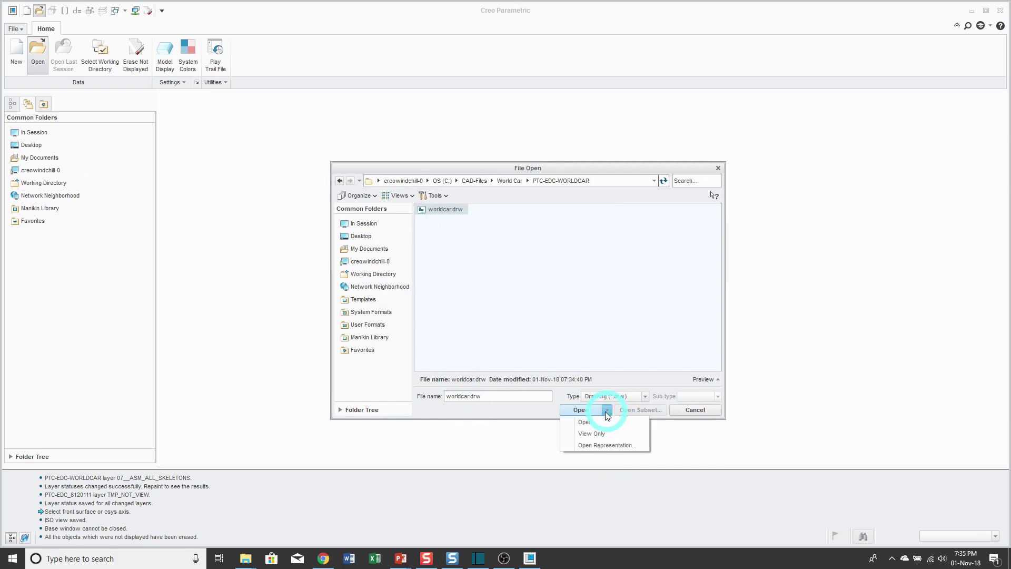
click(606, 447)
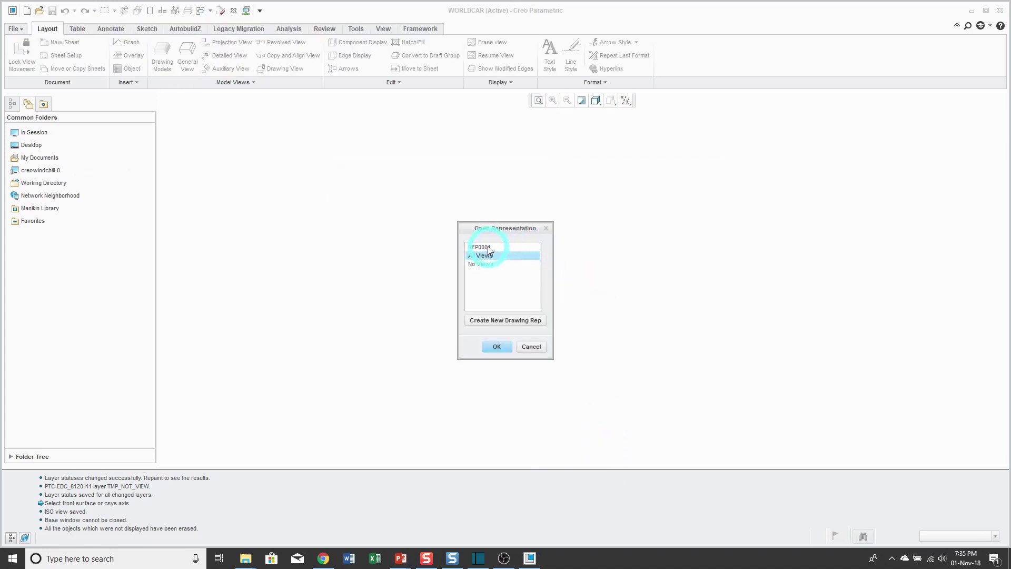
click(488, 247)
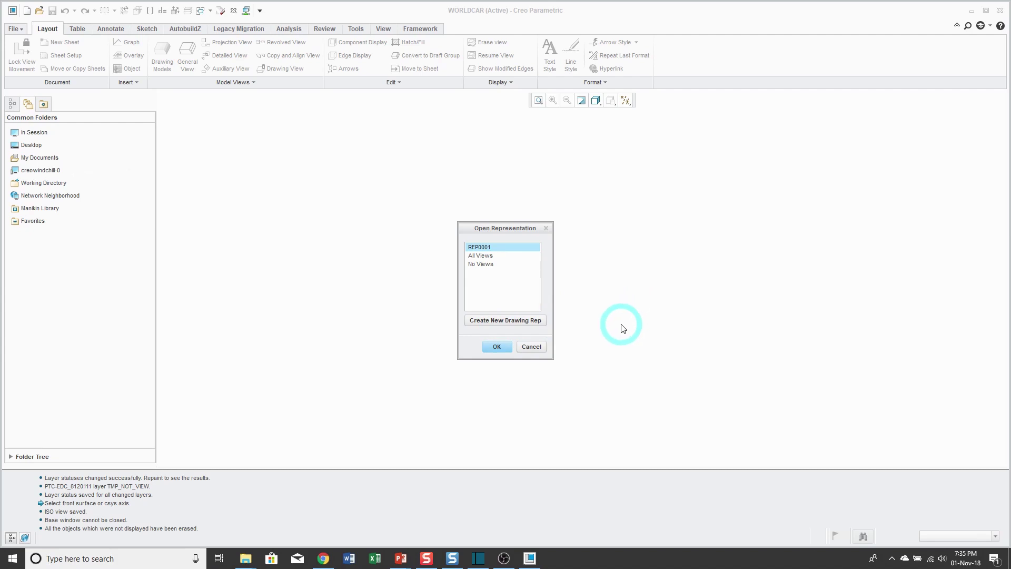
click(498, 347)
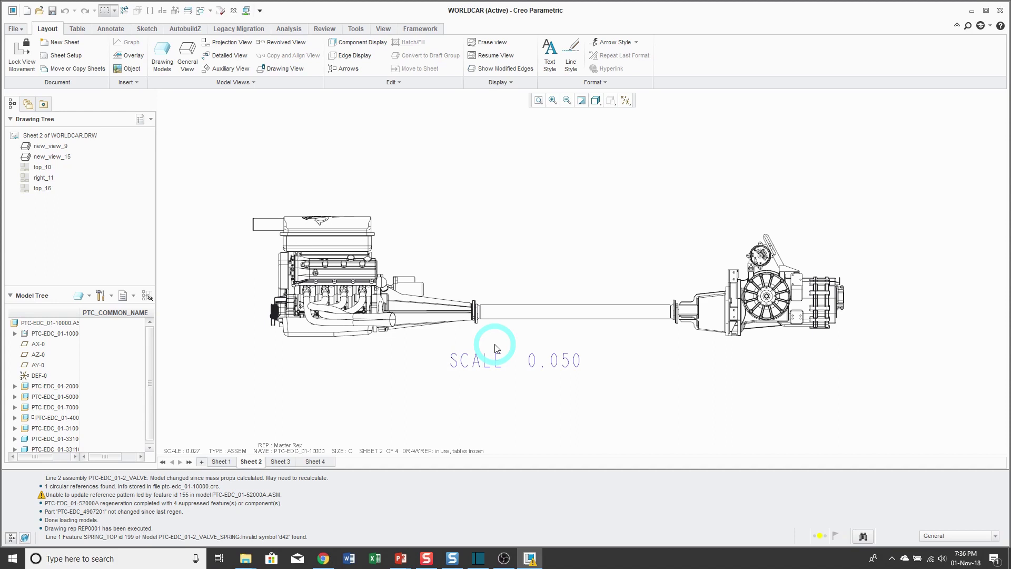
- Check the views on Sheets 3 and 4 of the reopened drawing and go back to Sheet 2
click(281, 462)
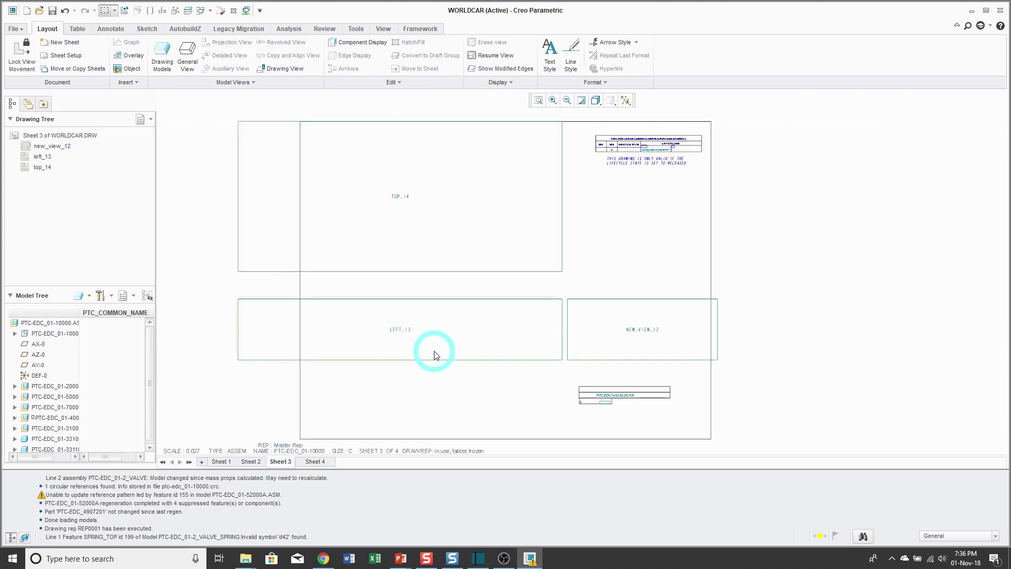
click(314, 461)
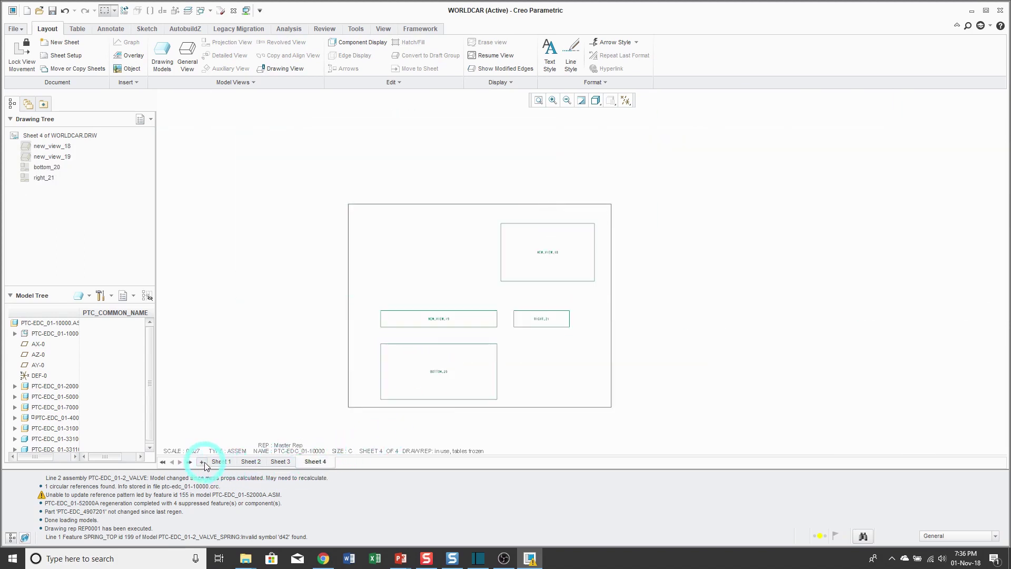
click(241, 462)
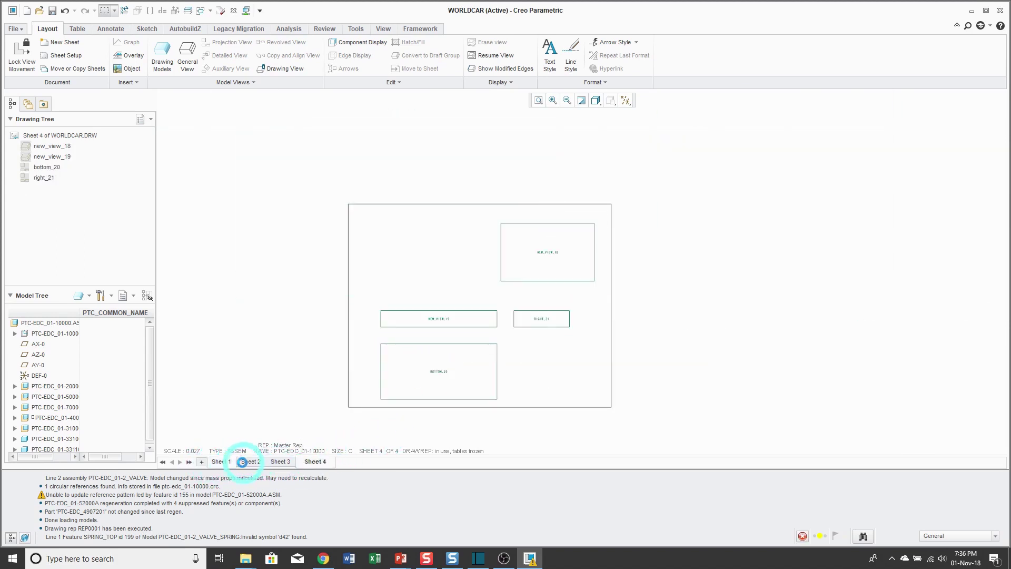